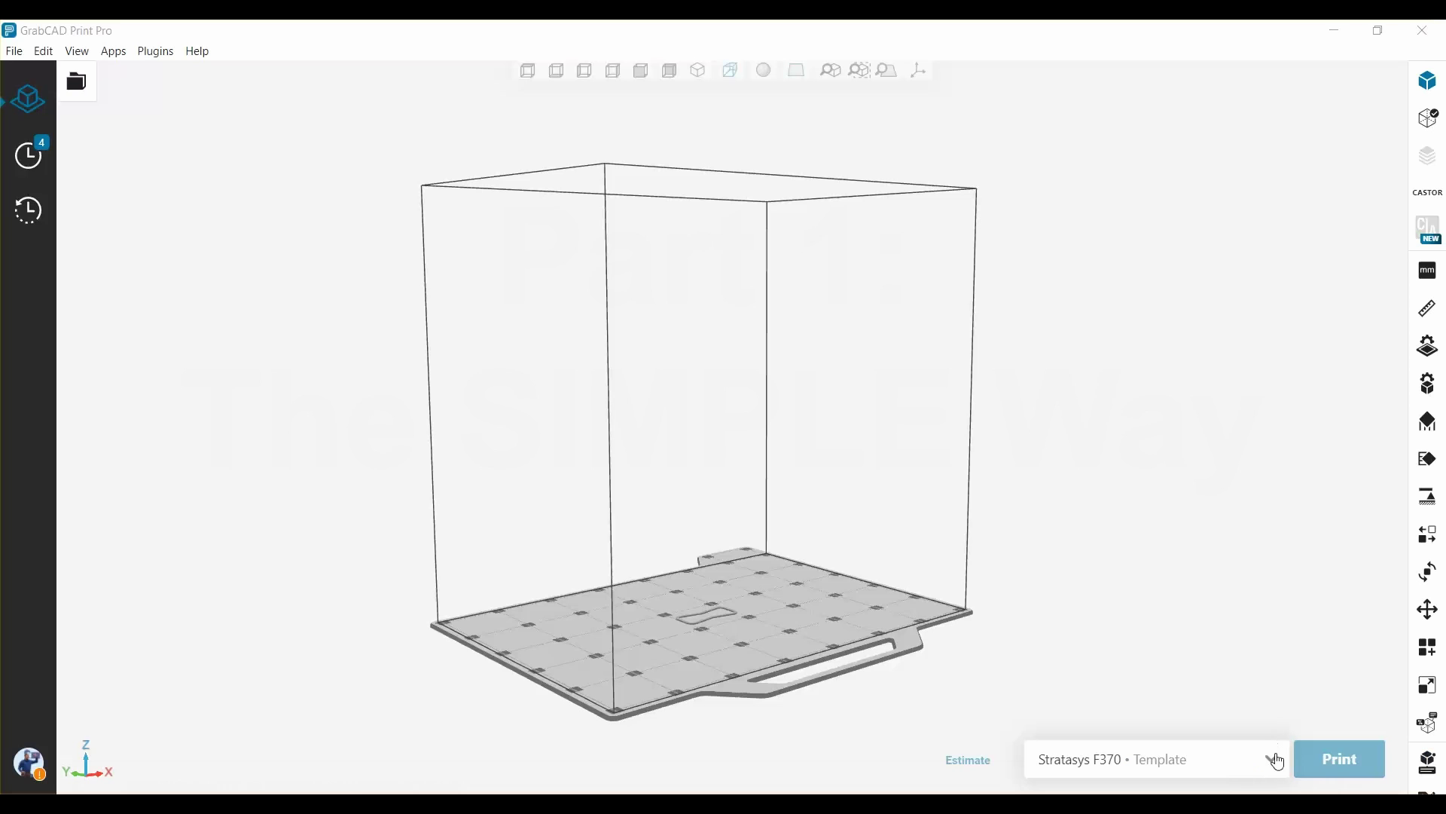
Switch the tray printer to Stratasys Origin One and open the Parts folder holding the controller file.
click(1277, 761)
scroll(1235, 674, down, 5)
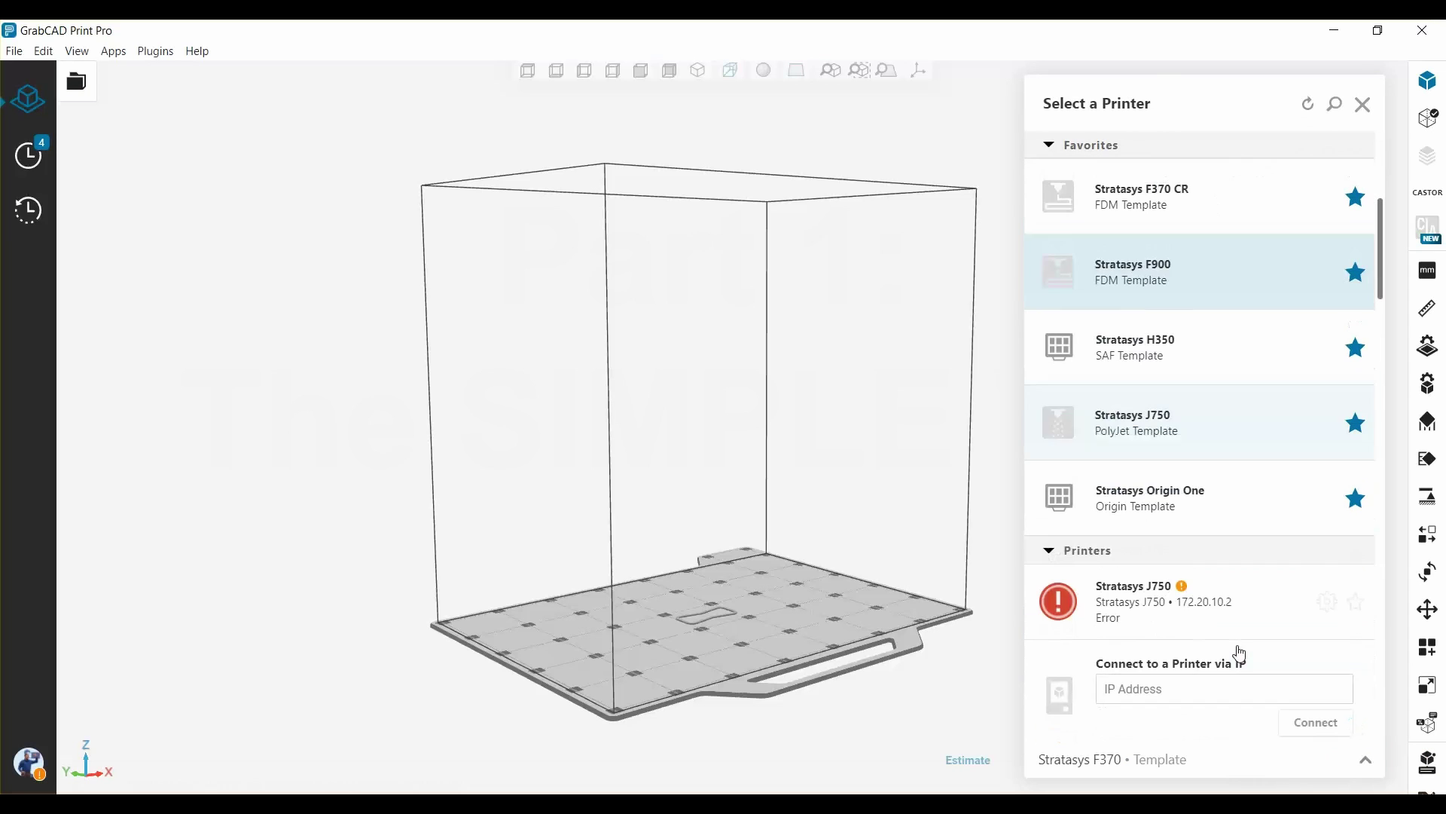
click(1200, 506)
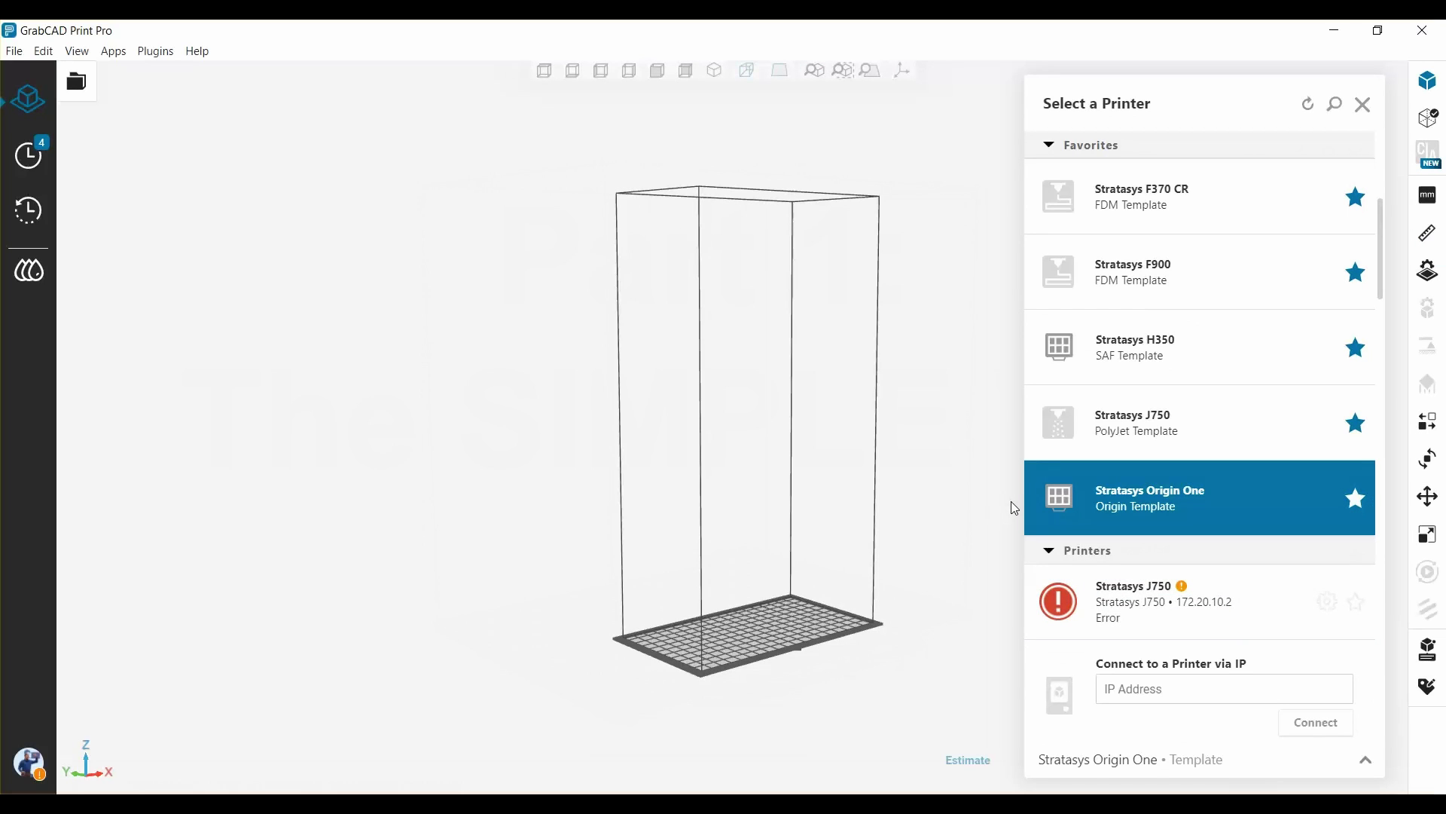
click(979, 627)
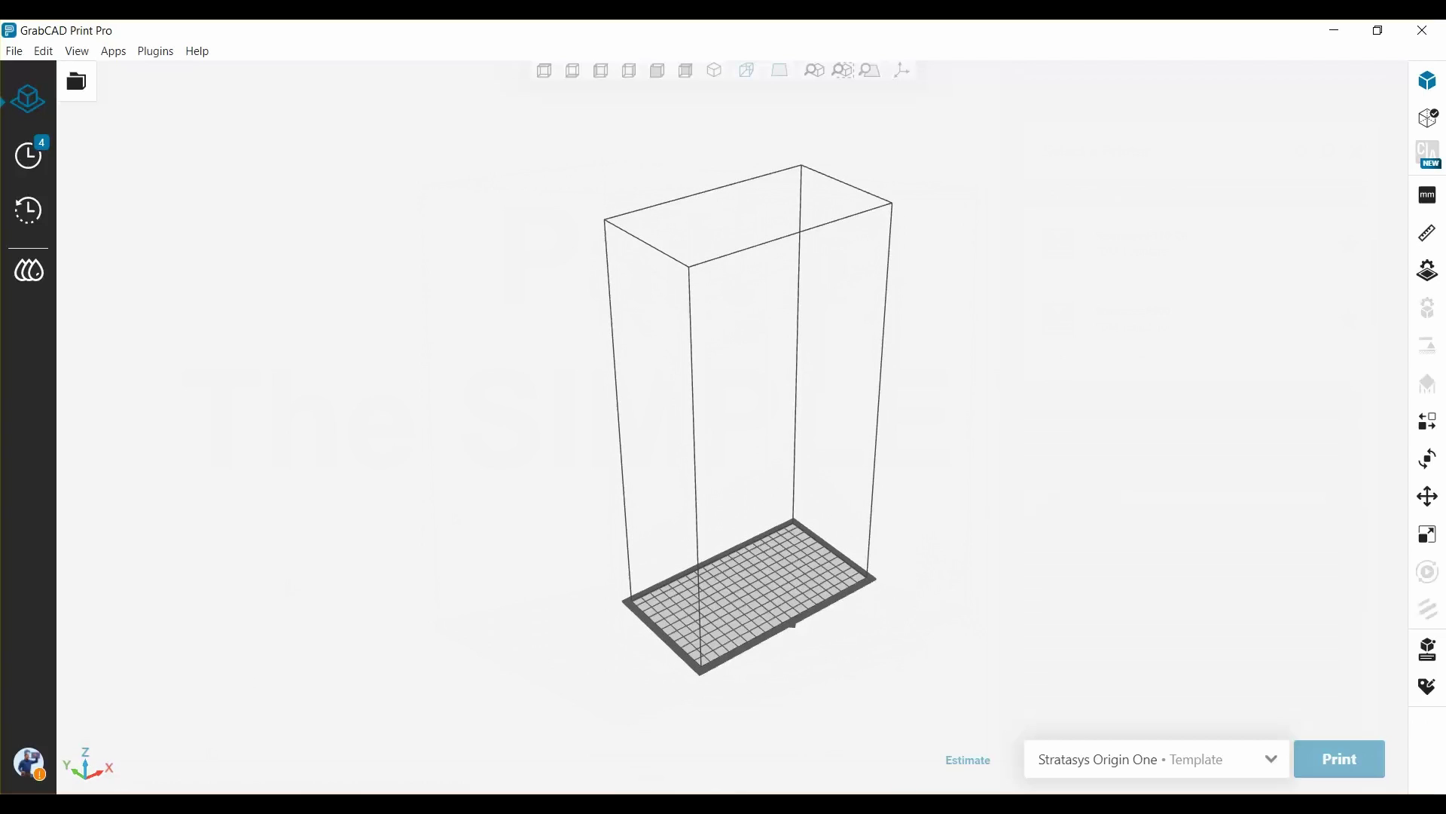
click(248, 806)
Place Game controller- middle.SLDPRT on the tray and run Check all Models, which finds no errors.
drag(336, 307, 1049, 498)
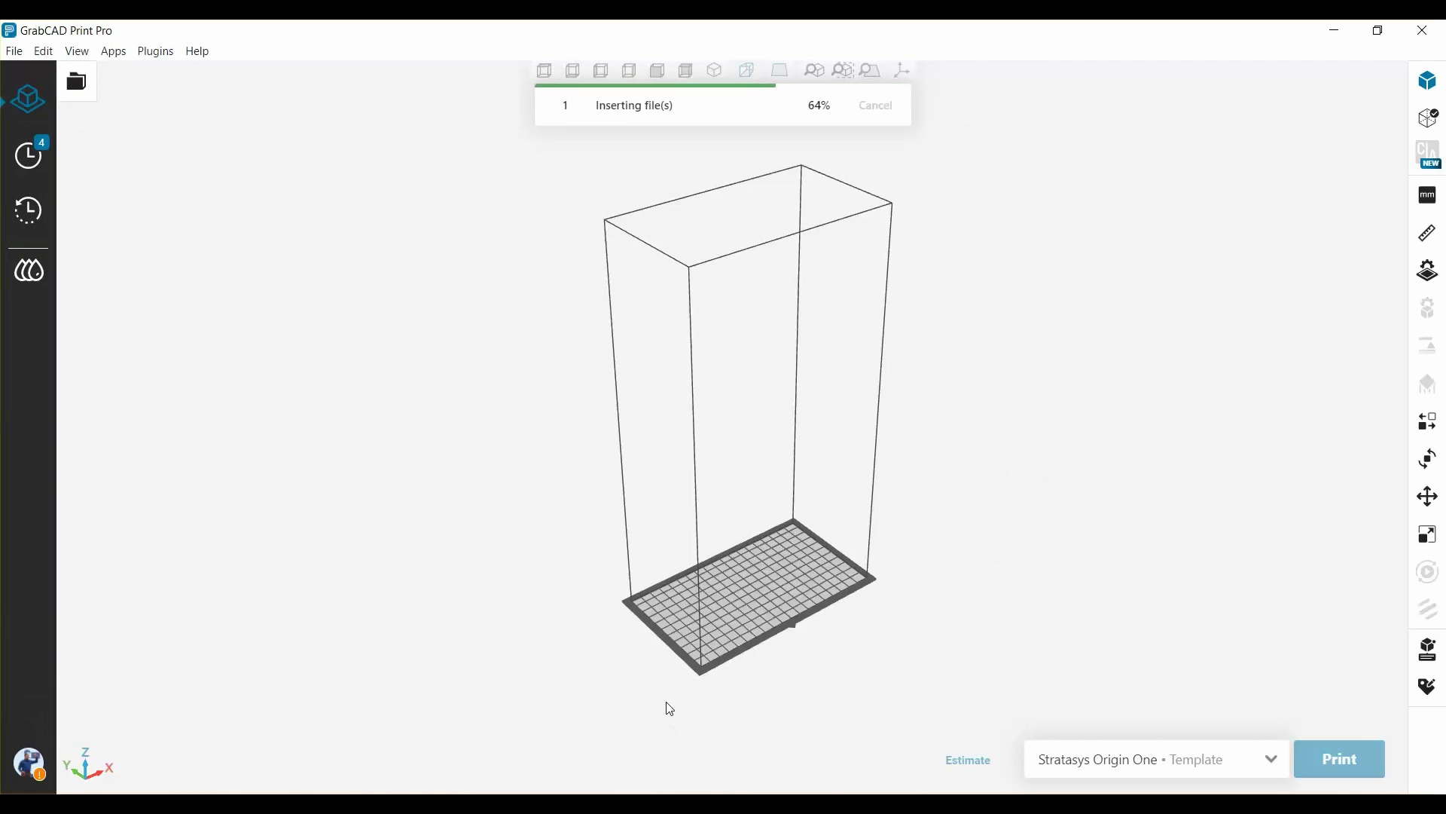
scroll(720, 606, up, 5)
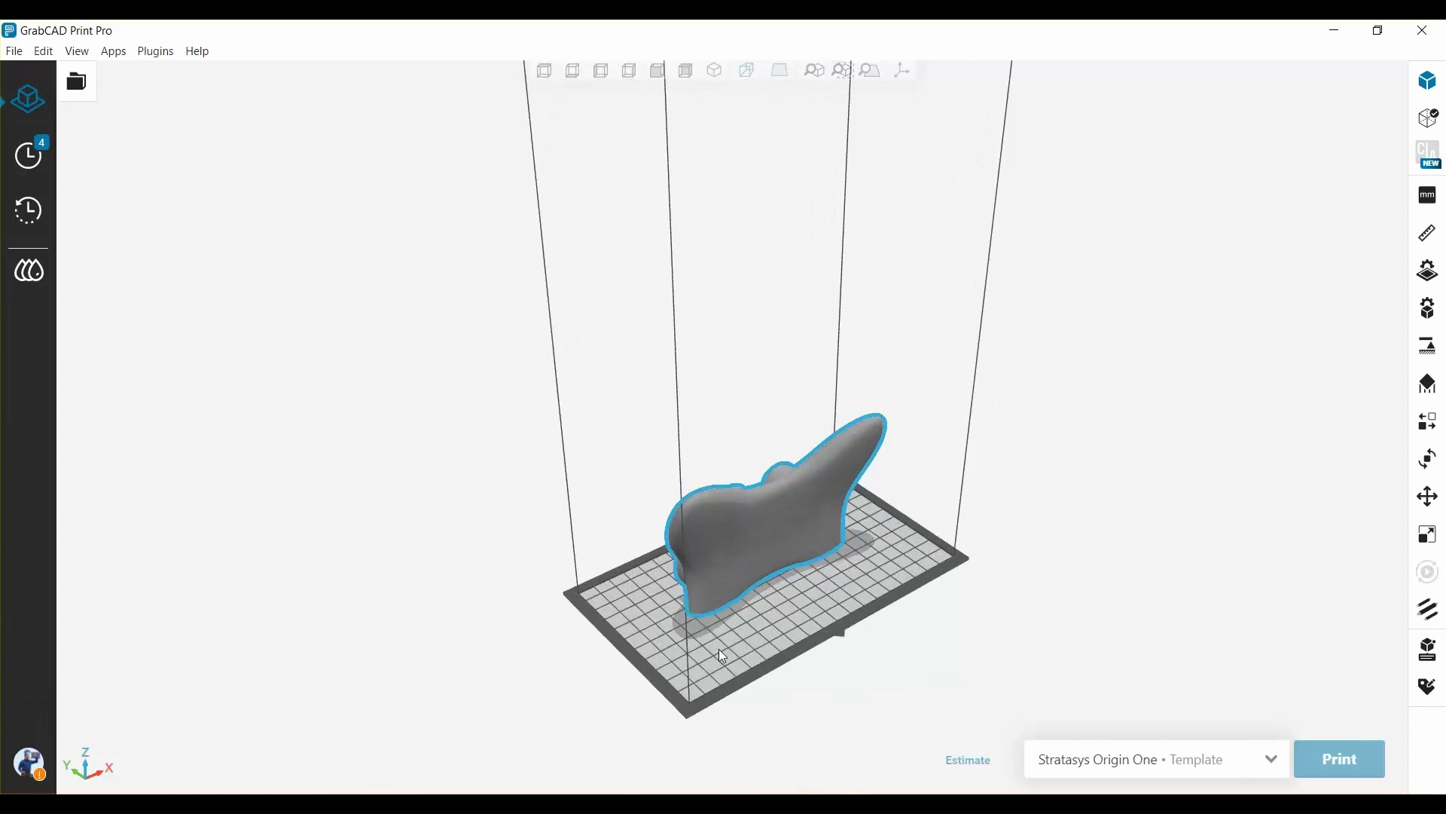
click(1426, 115)
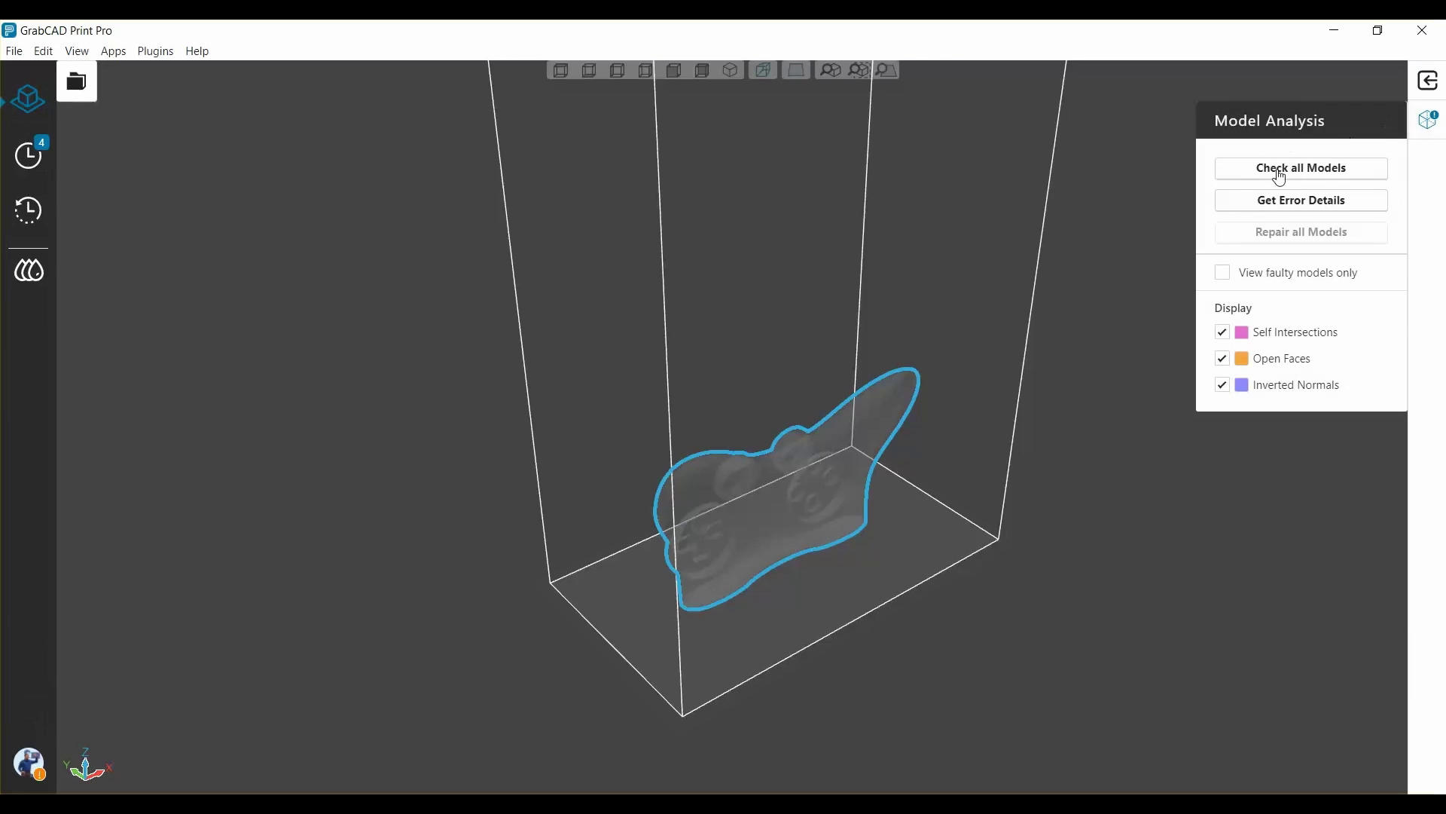
click(1278, 167)
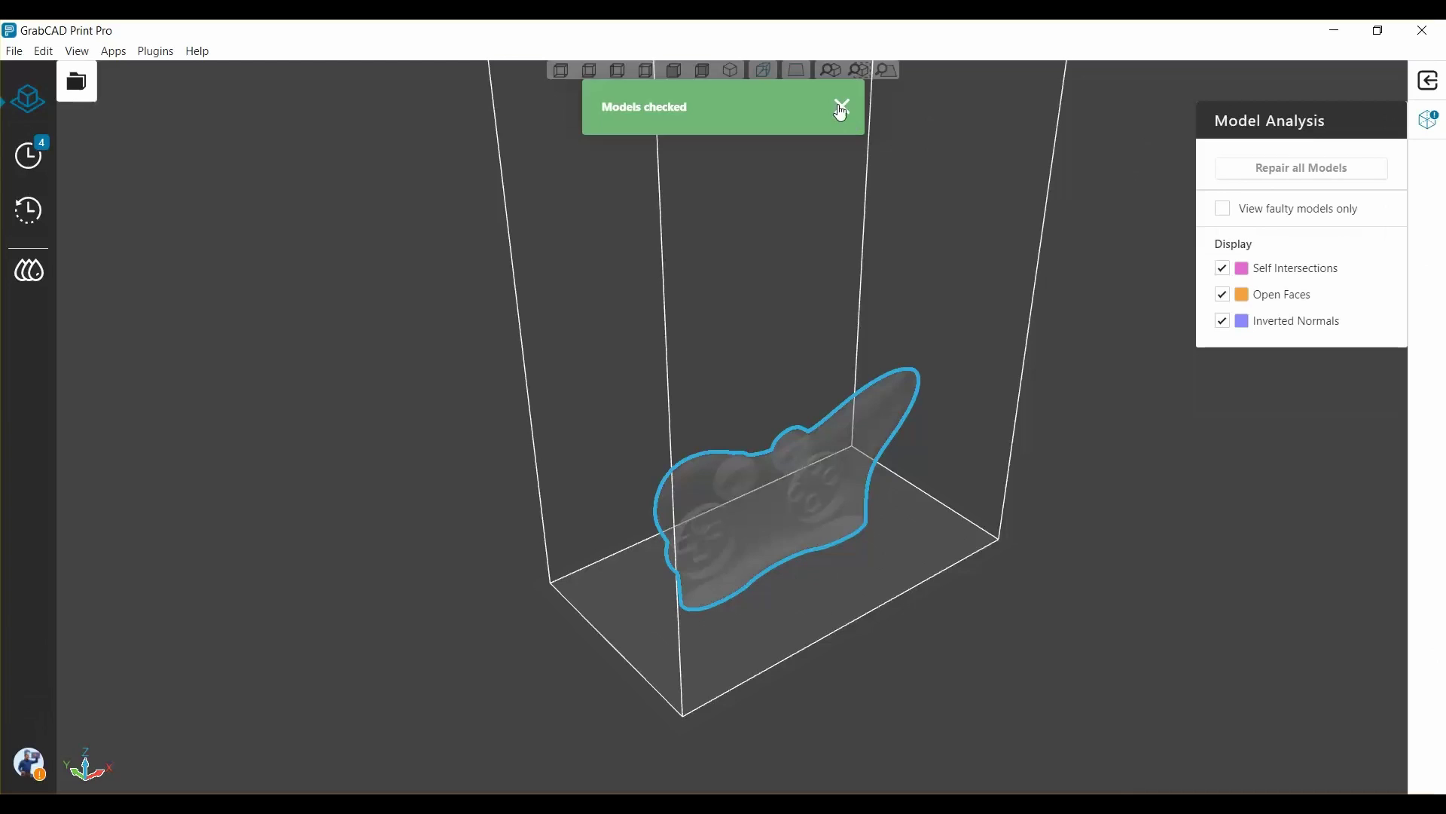
click(840, 104)
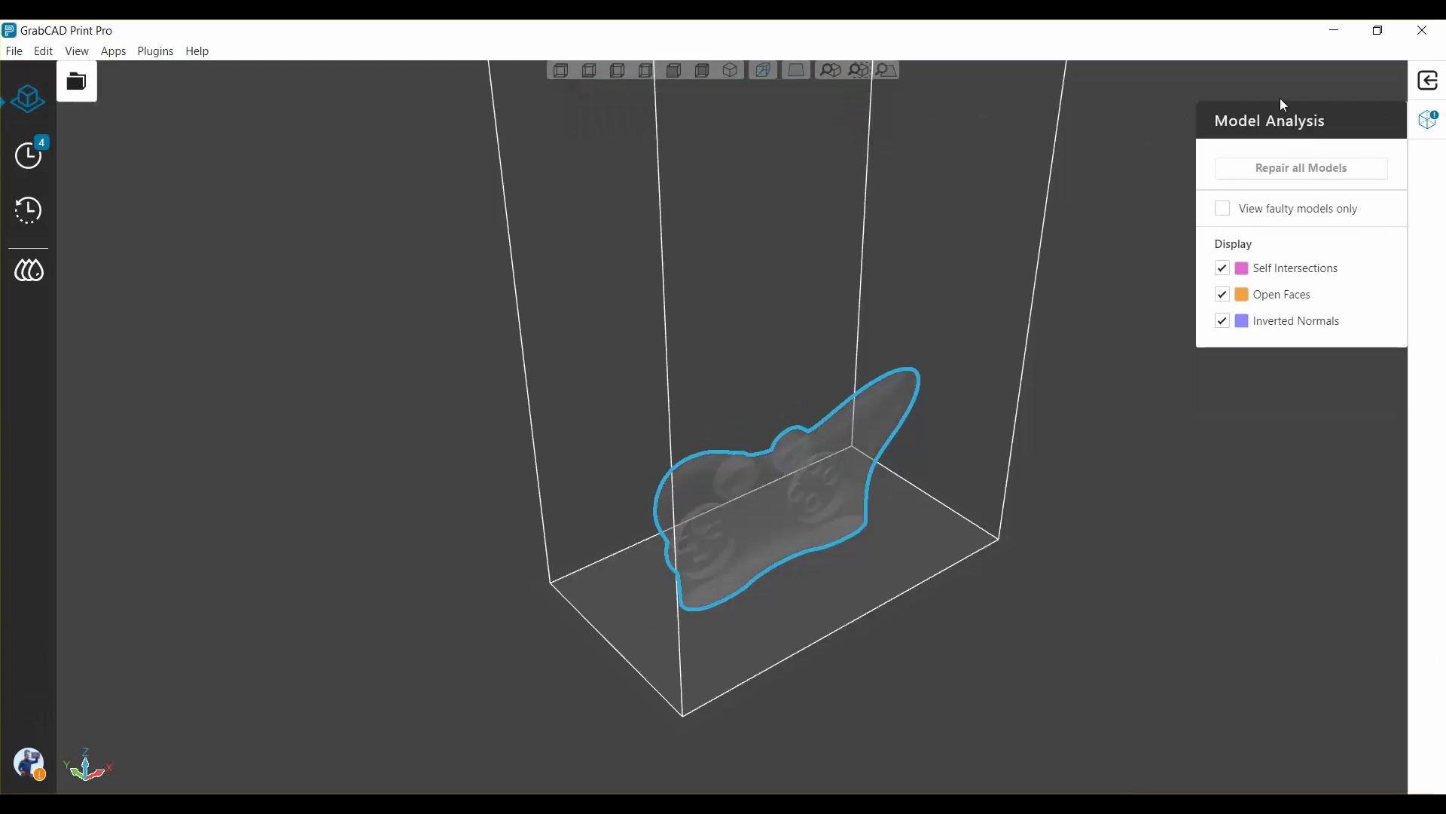
click(1426, 82)
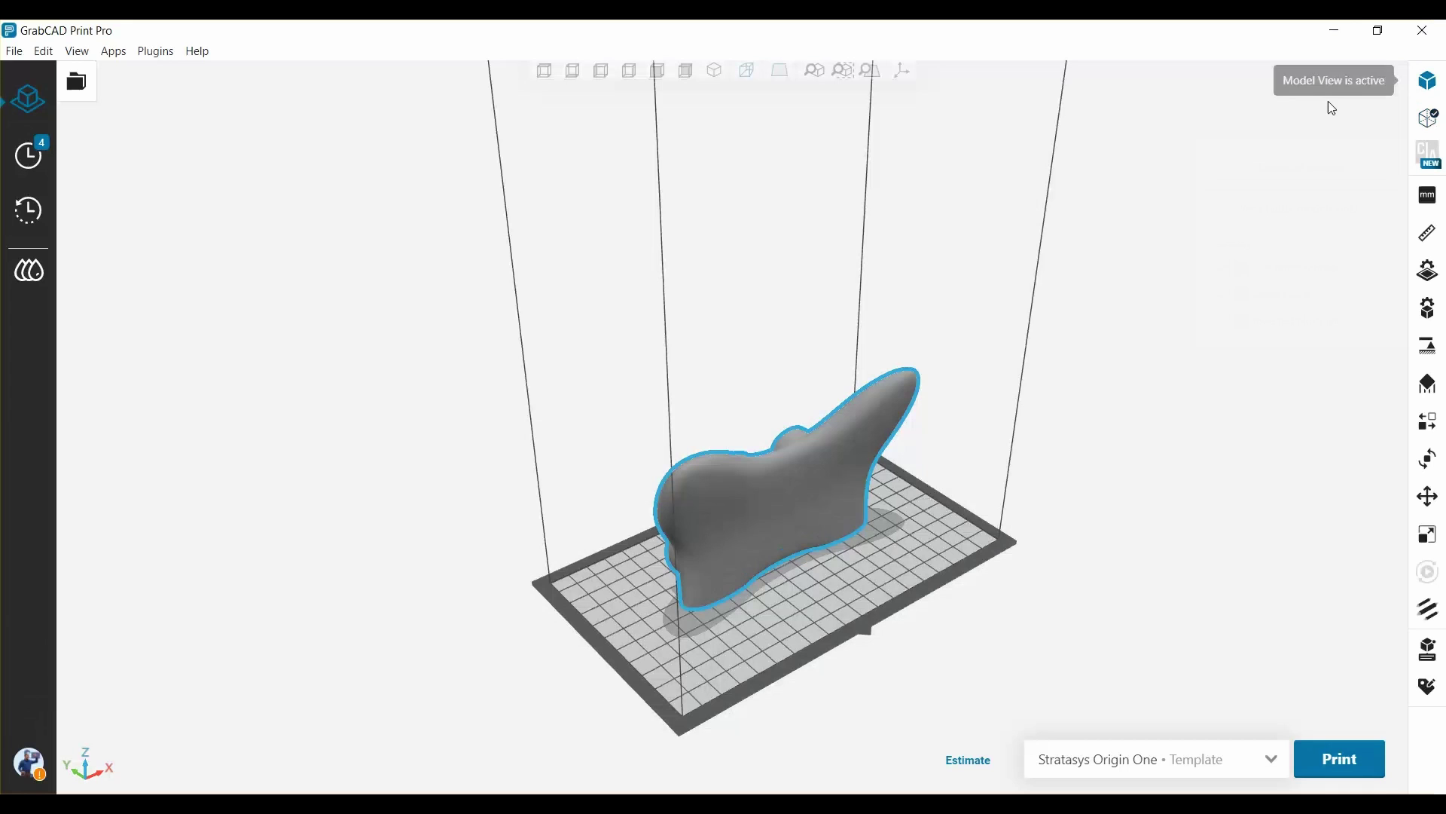
Try auto-orienting the controller for Min Height, then for Max Models.
click(1430, 462)
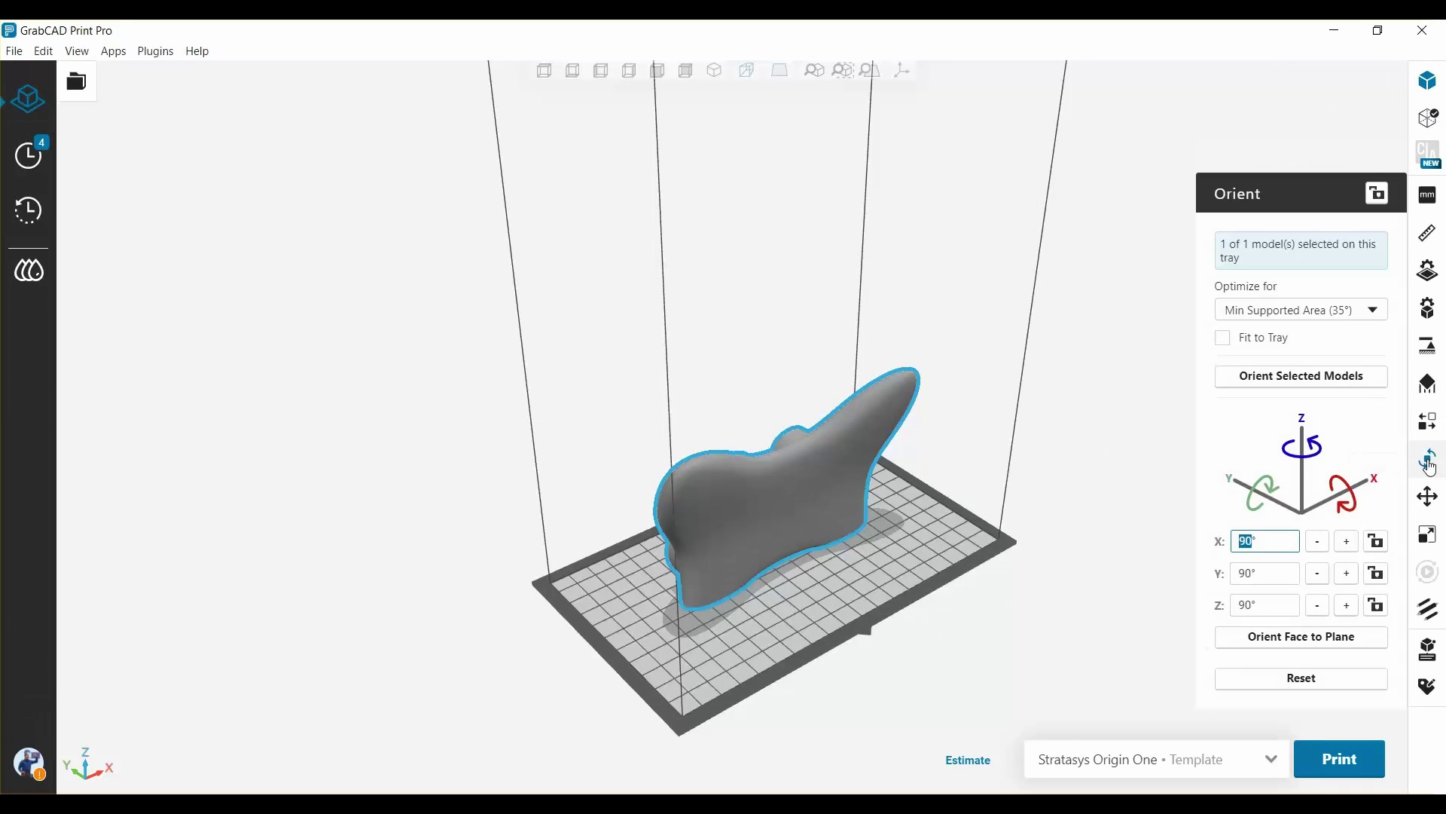
click(1296, 315)
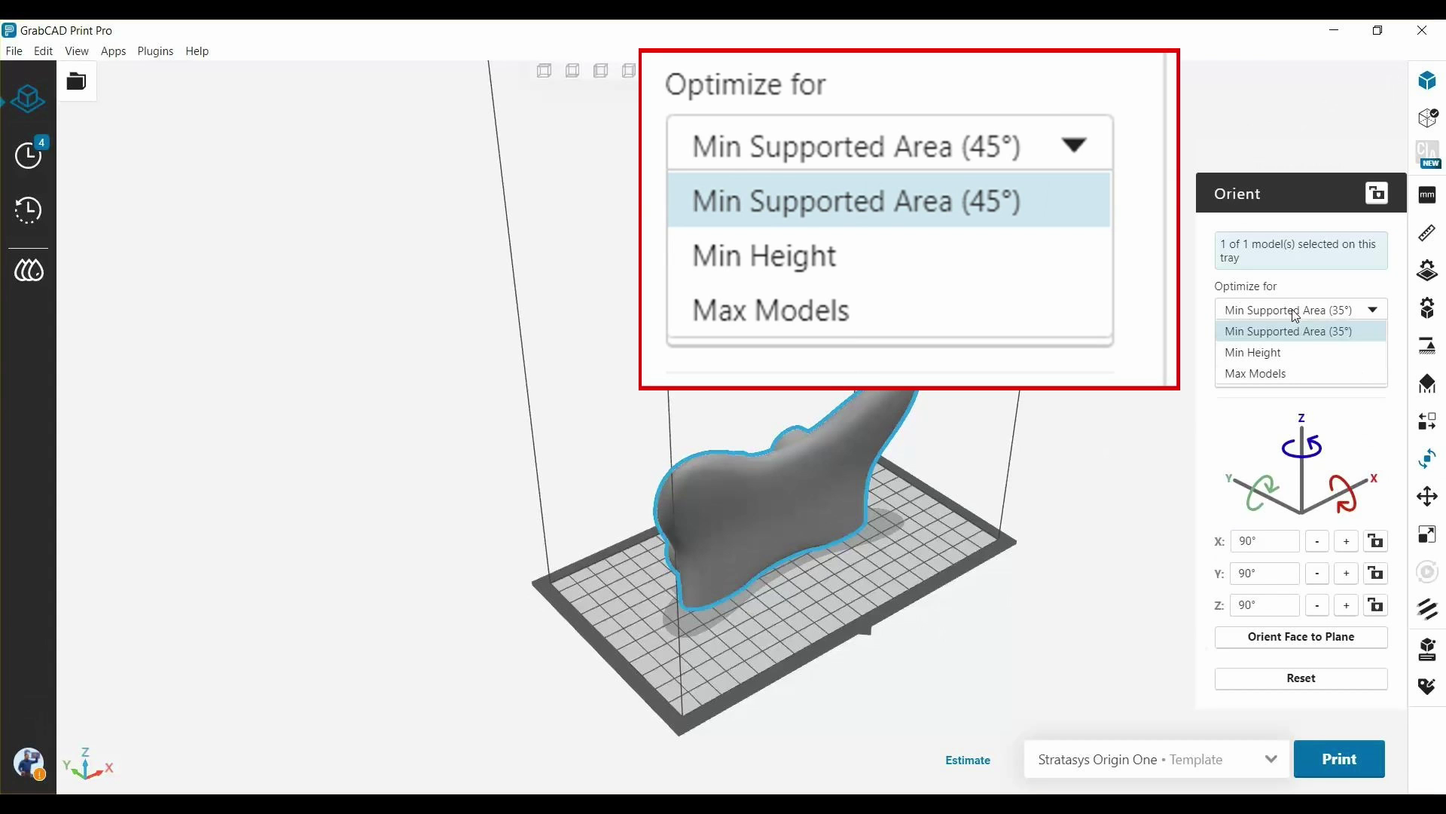
click(1273, 352)
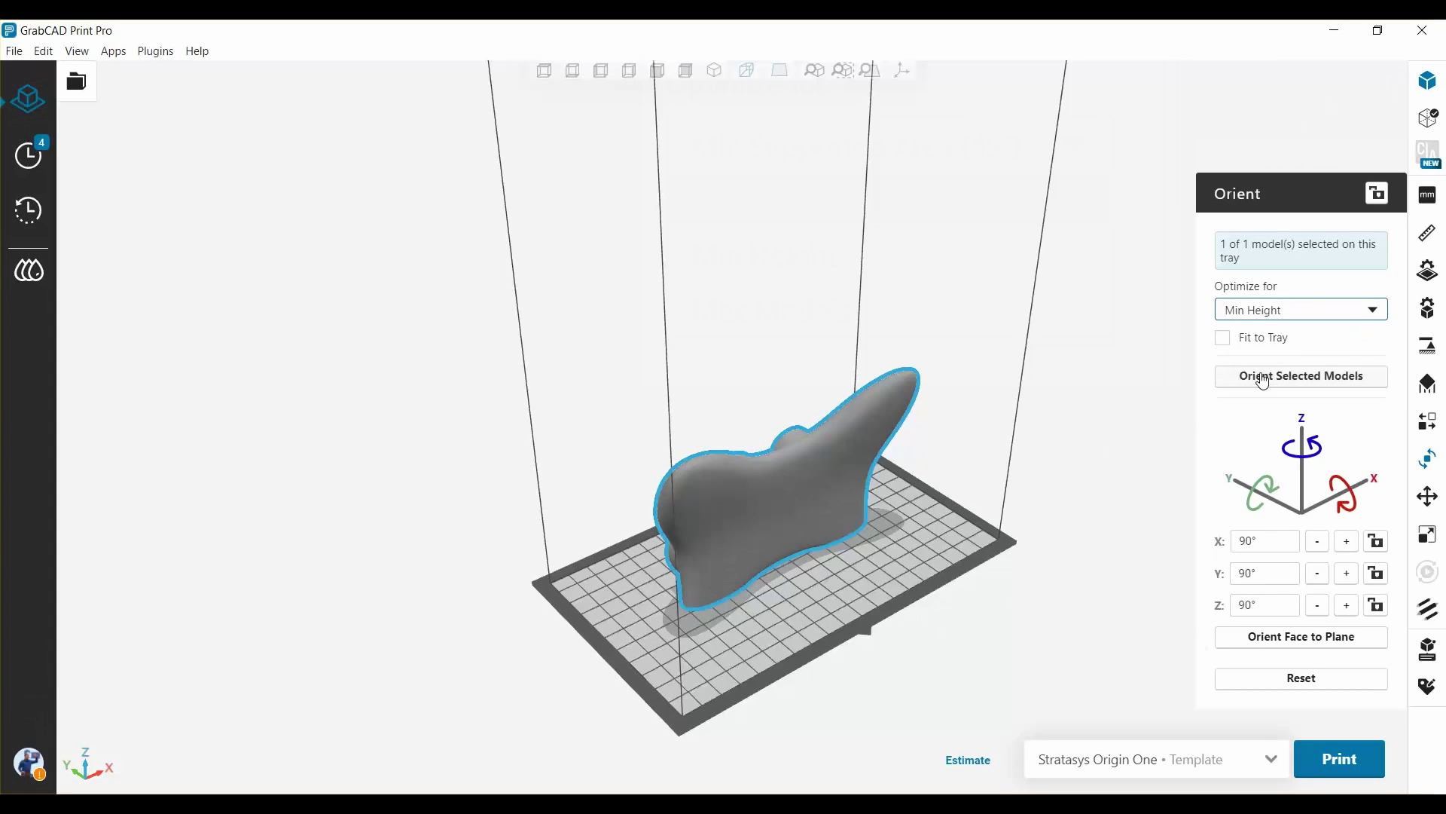
click(1263, 377)
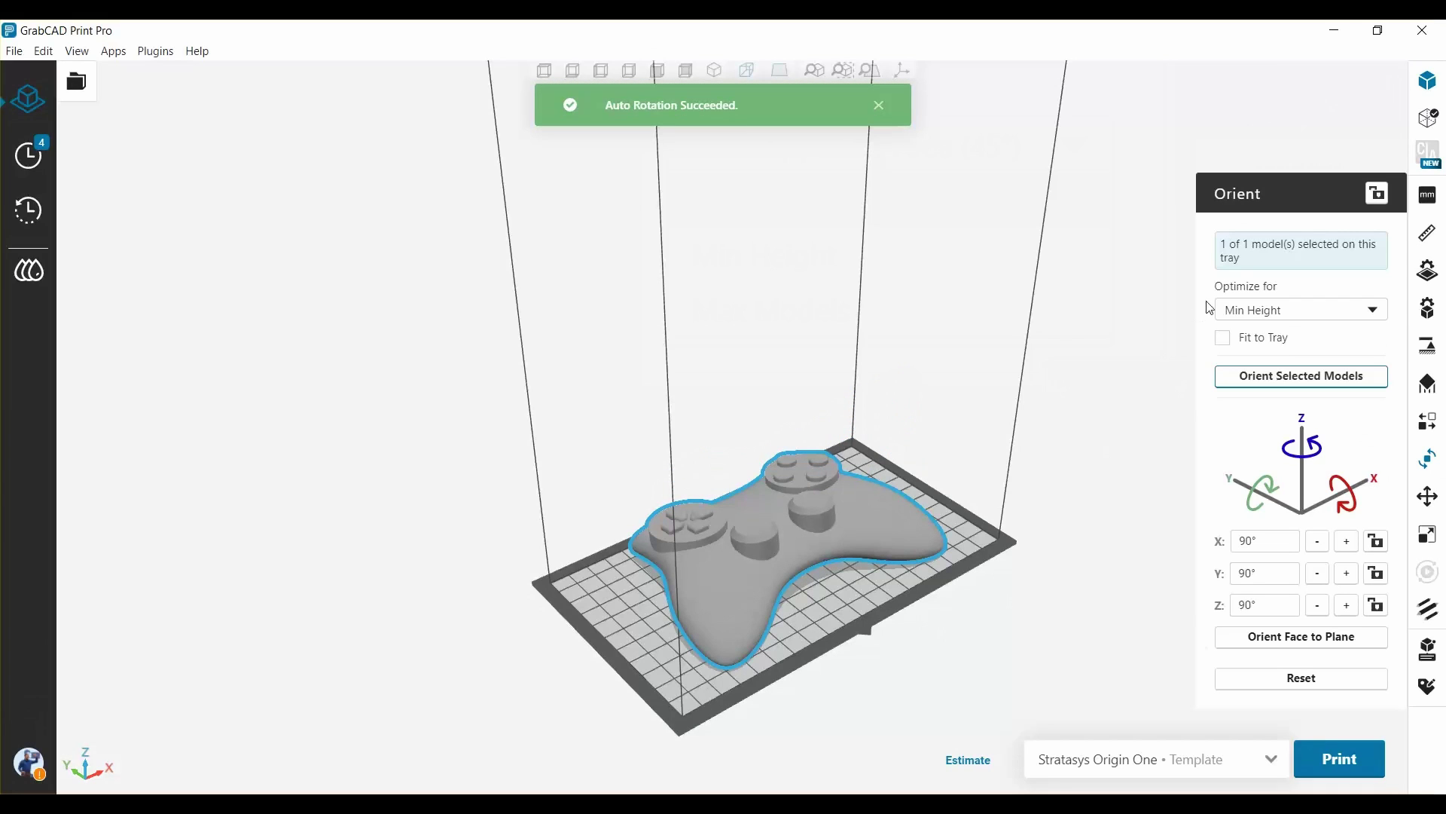
click(1243, 311)
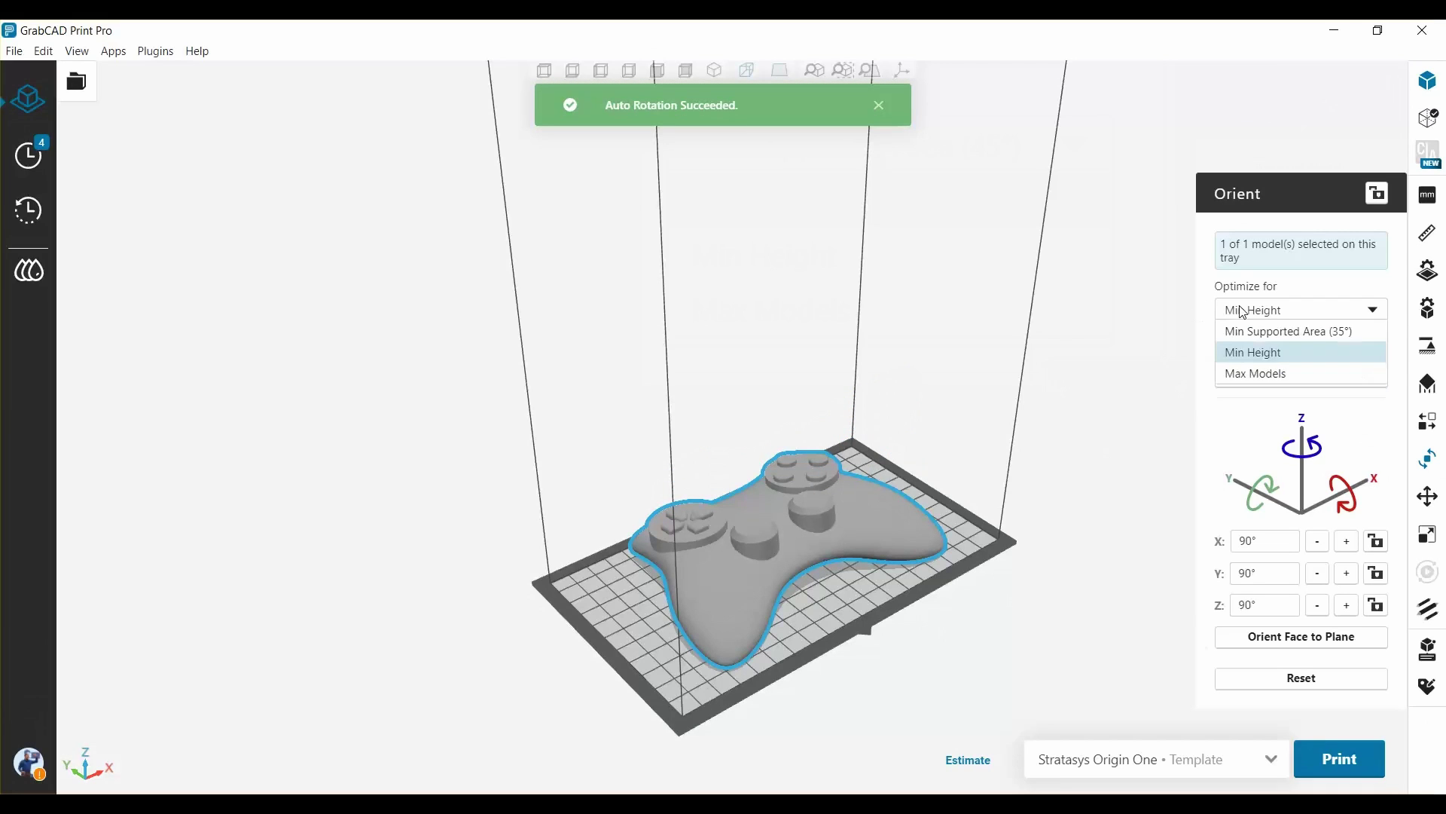
click(1249, 374)
click(1267, 378)
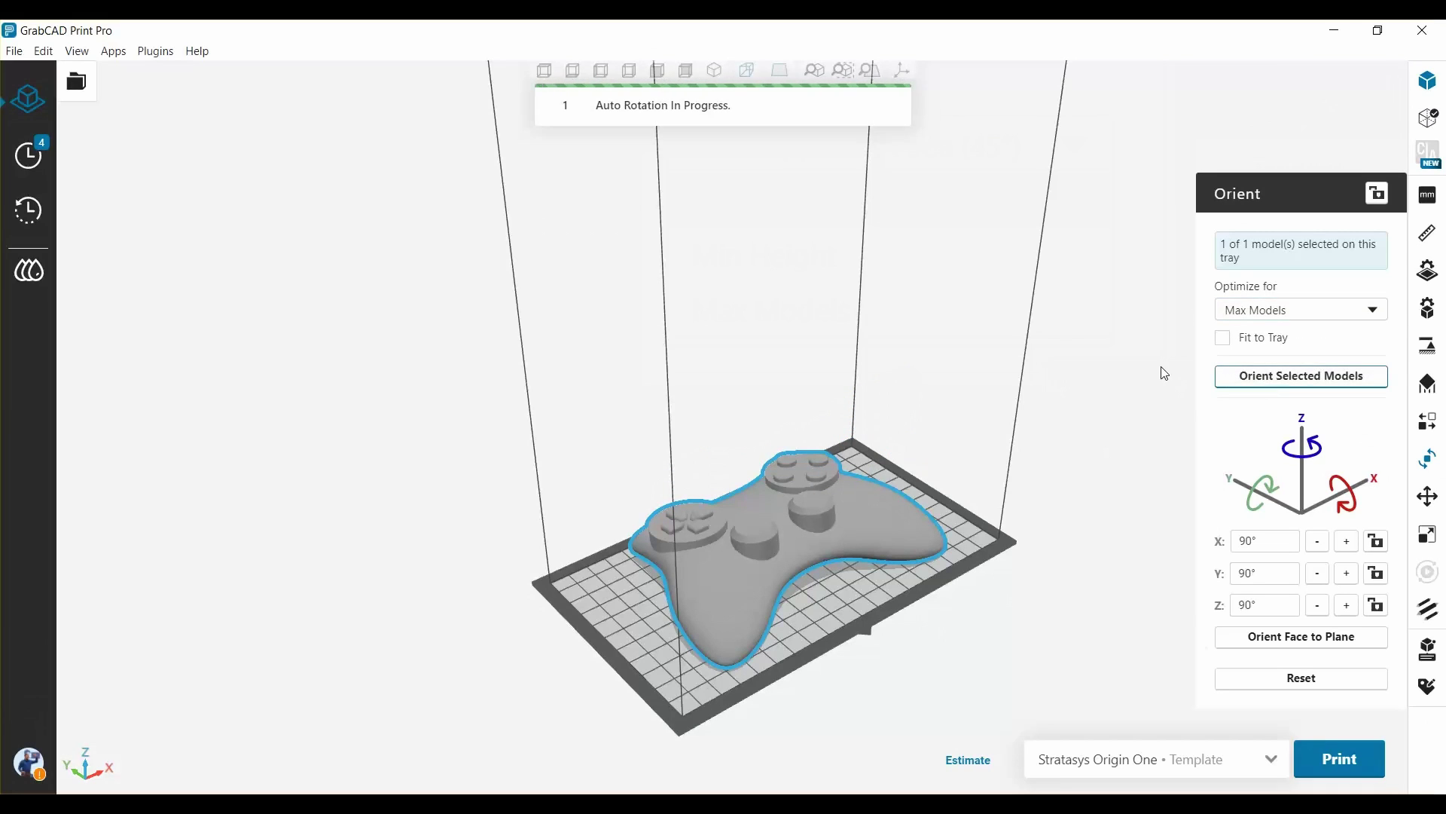
Auto-orient the controller for Min Supported Area (35°), rotating it 90° on X, Y and Z.
click(1274, 309)
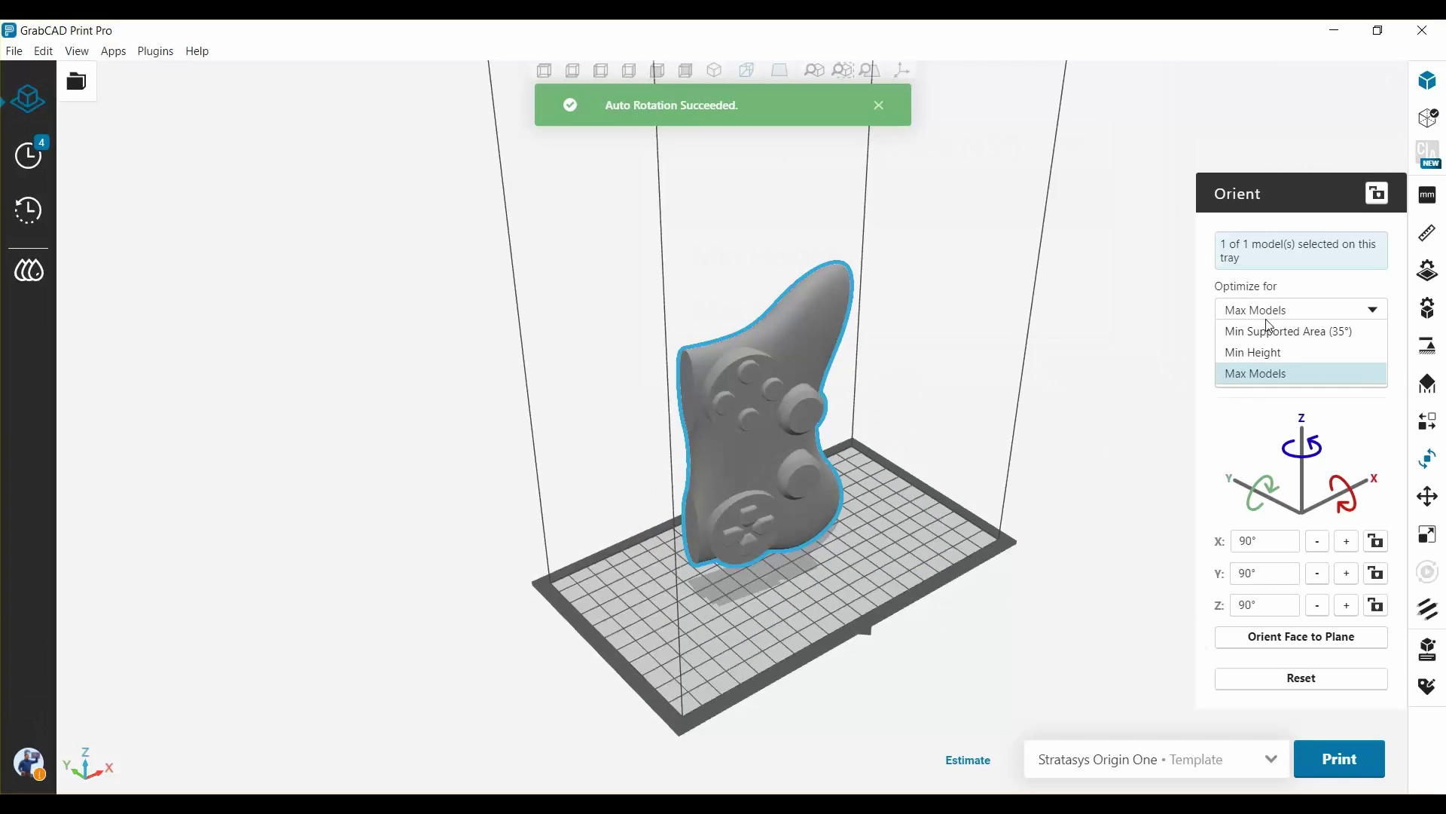
click(1281, 331)
click(1278, 376)
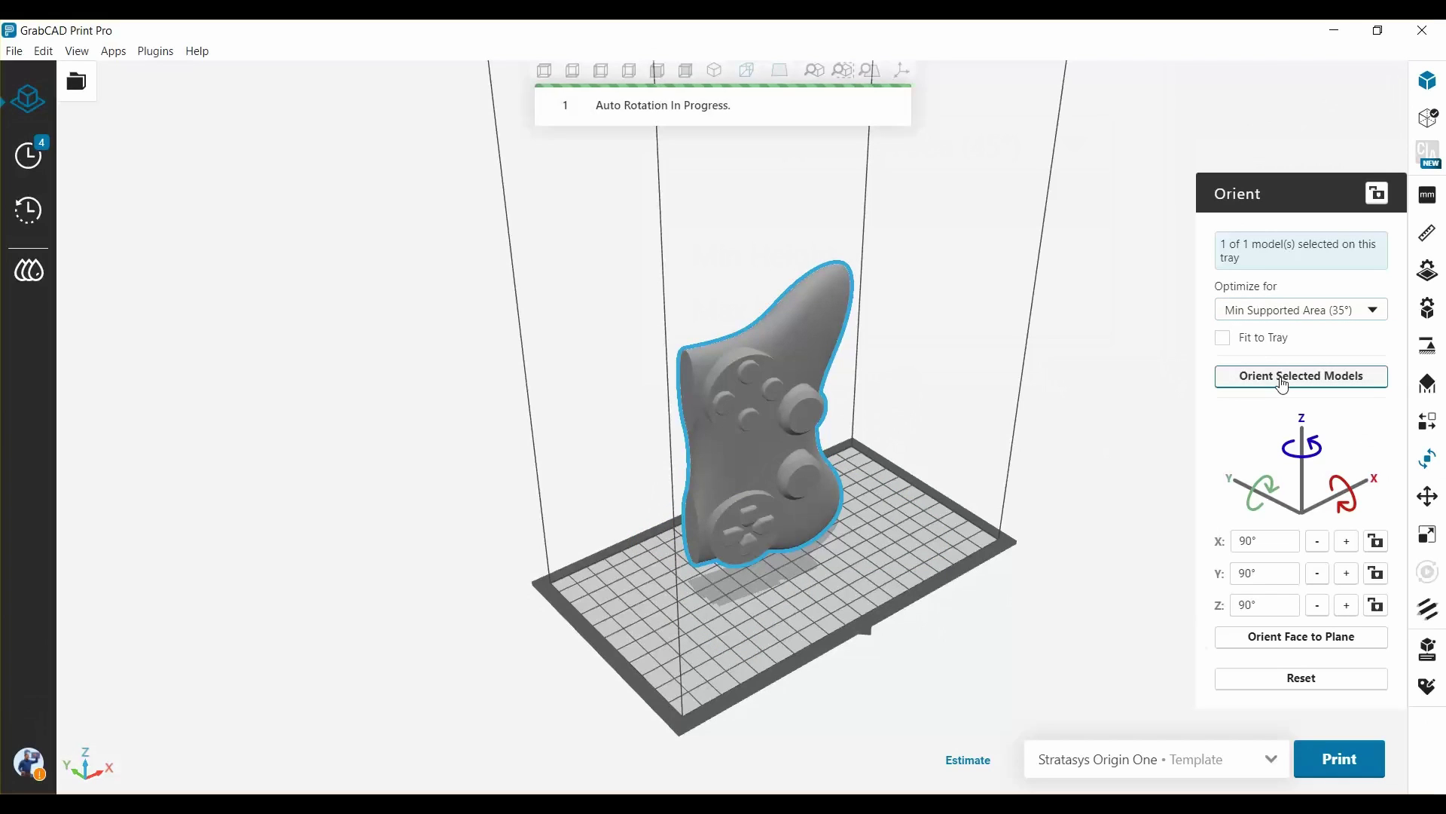
right_drag(699, 568, 477, 470)
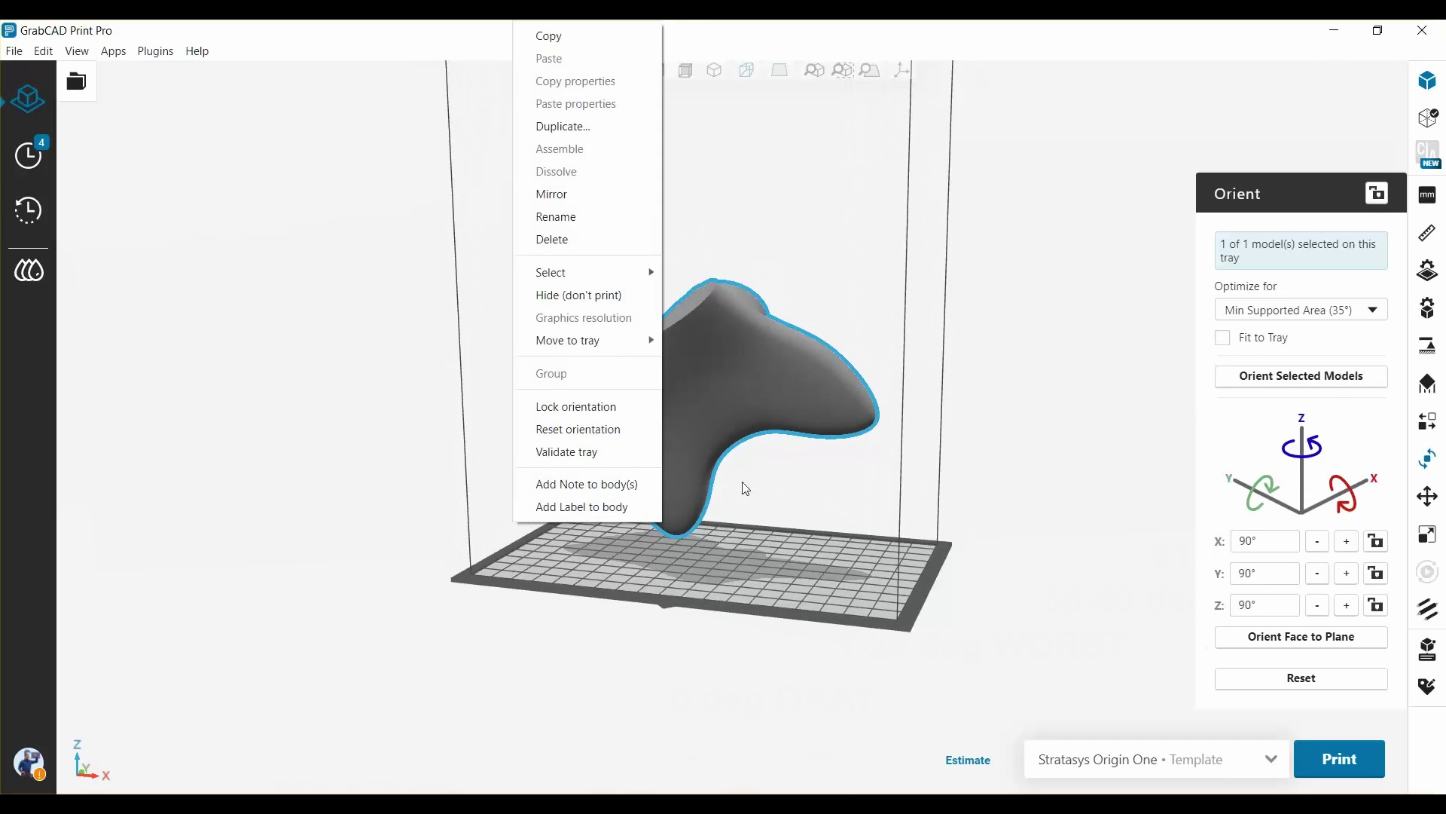
Deselect the controller and show Tray Settings, keeping Industrial as the domain.
right_drag(745, 488, 807, 493)
click(833, 484)
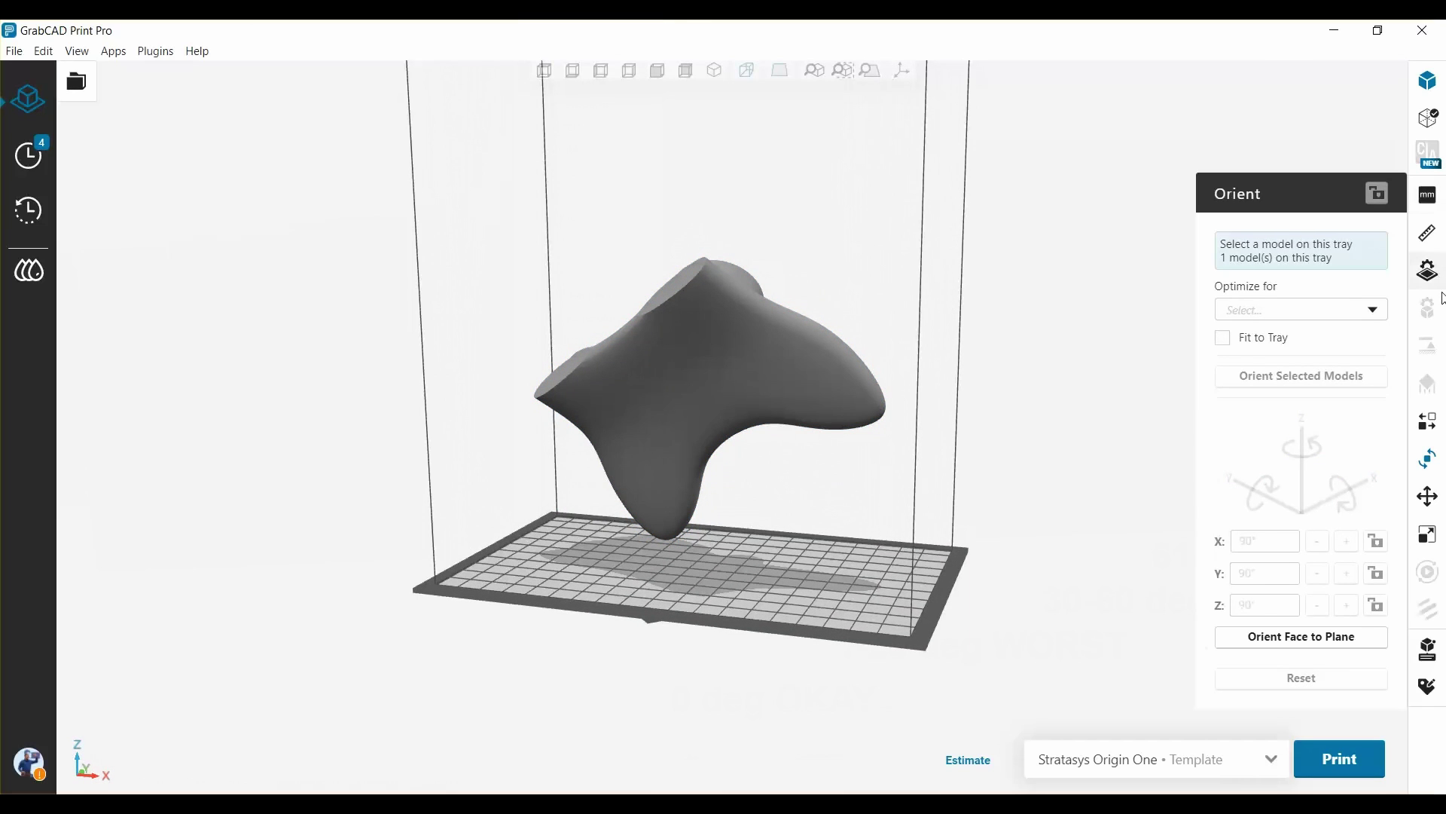
click(1427, 458)
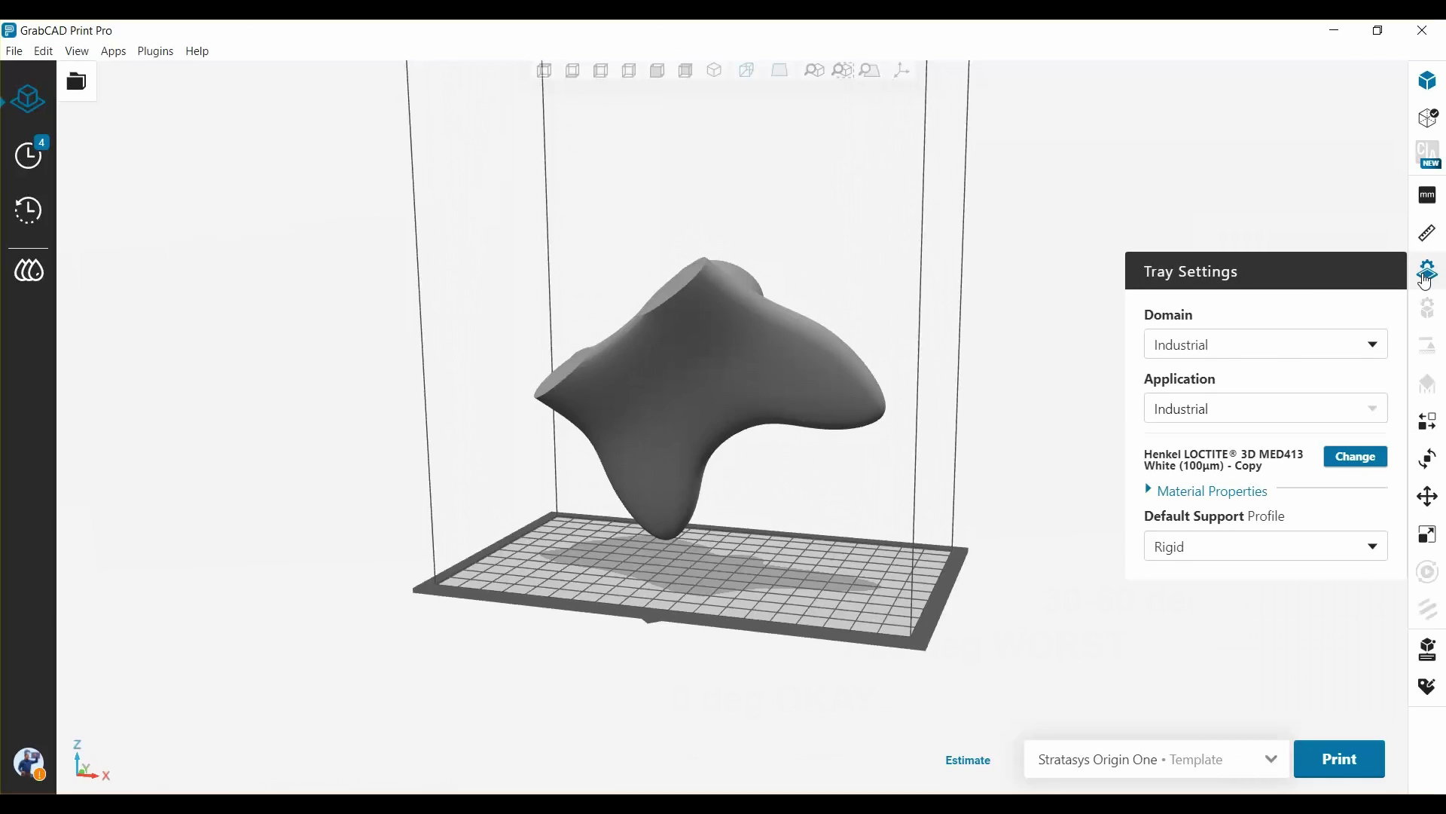
click(1263, 349)
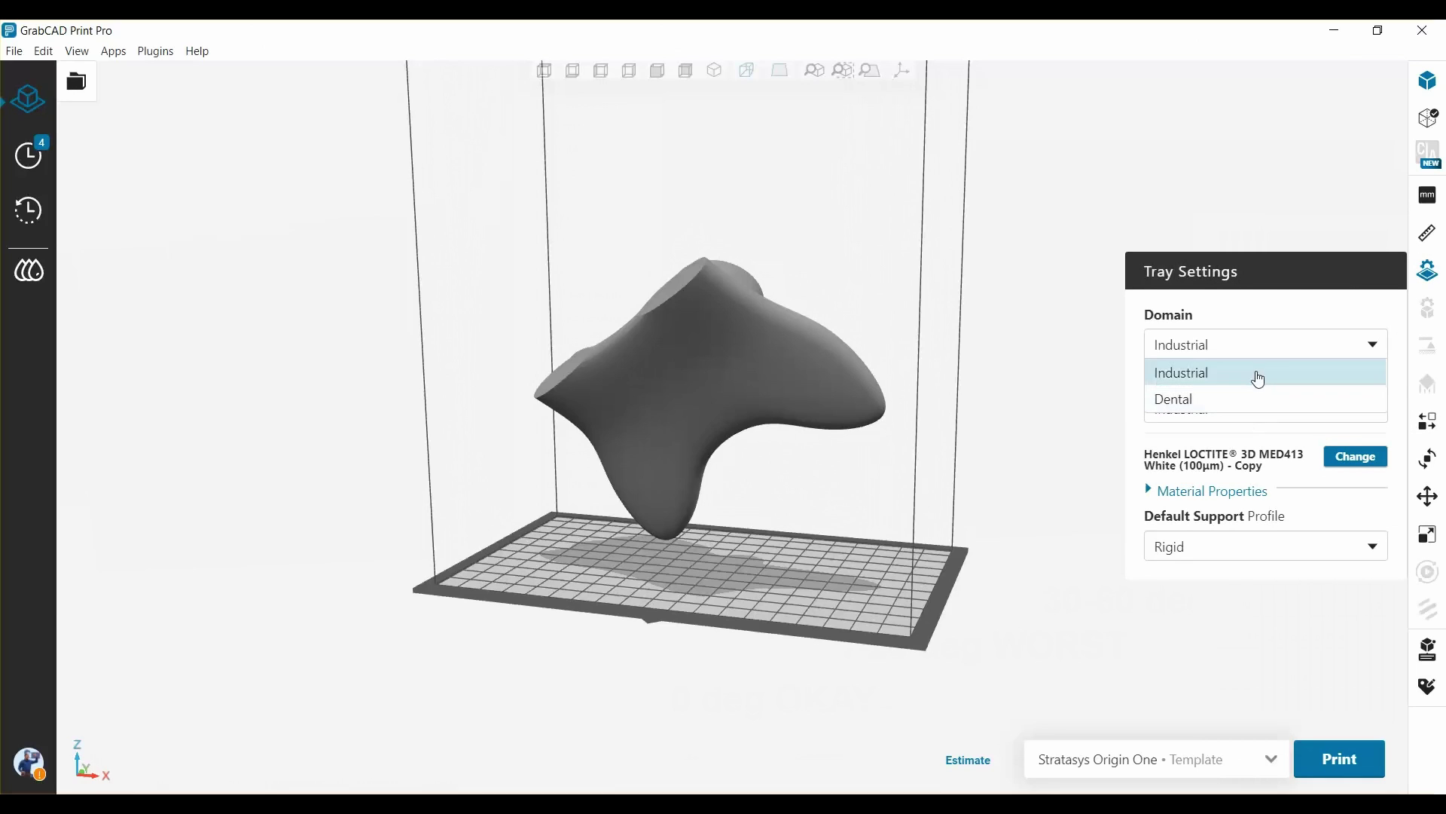
click(1254, 420)
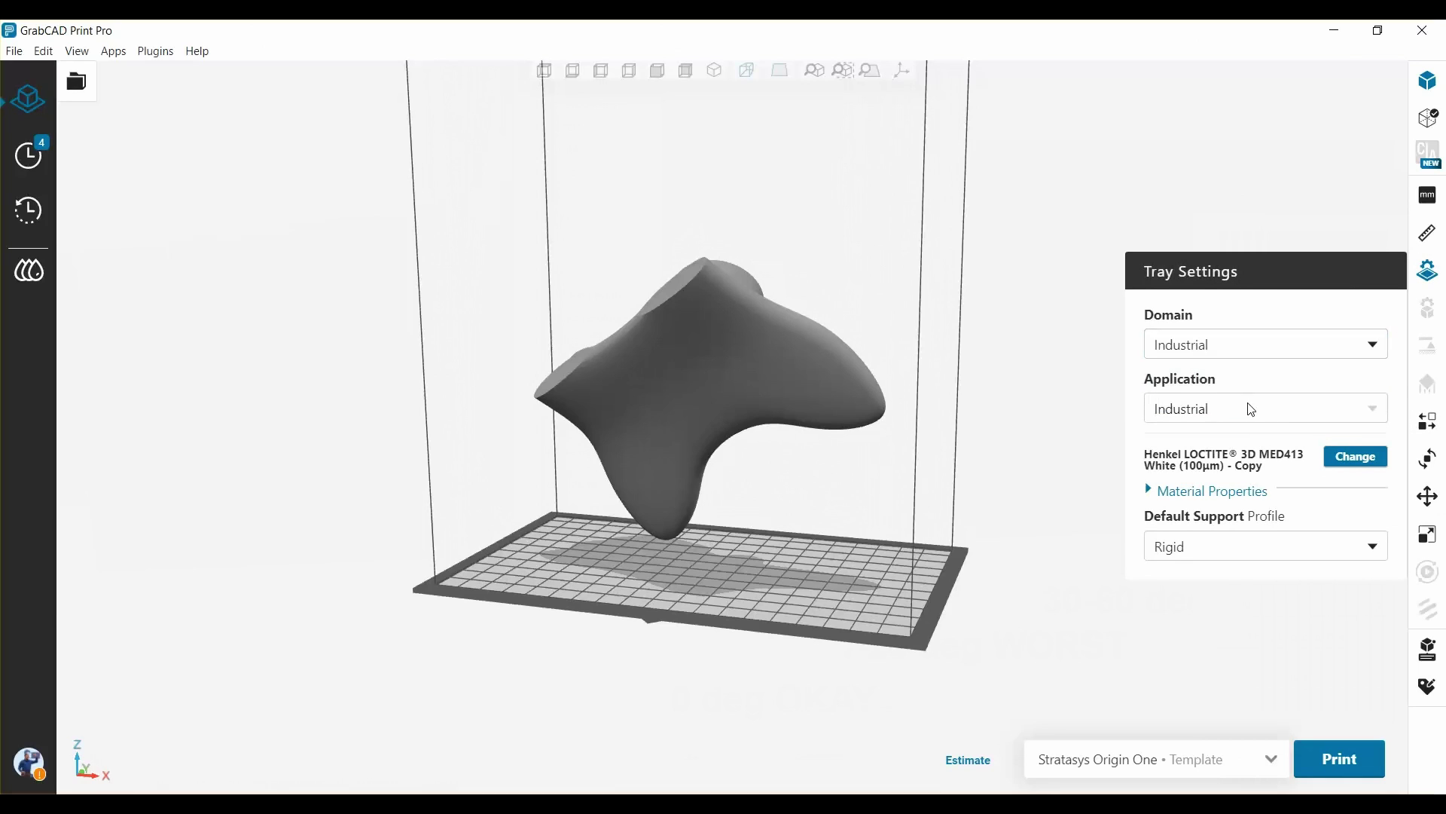
Open the Default Support Profile list and view the Rigid, Light Tough, Tough and Elastomeric comparison slide.
click(1293, 550)
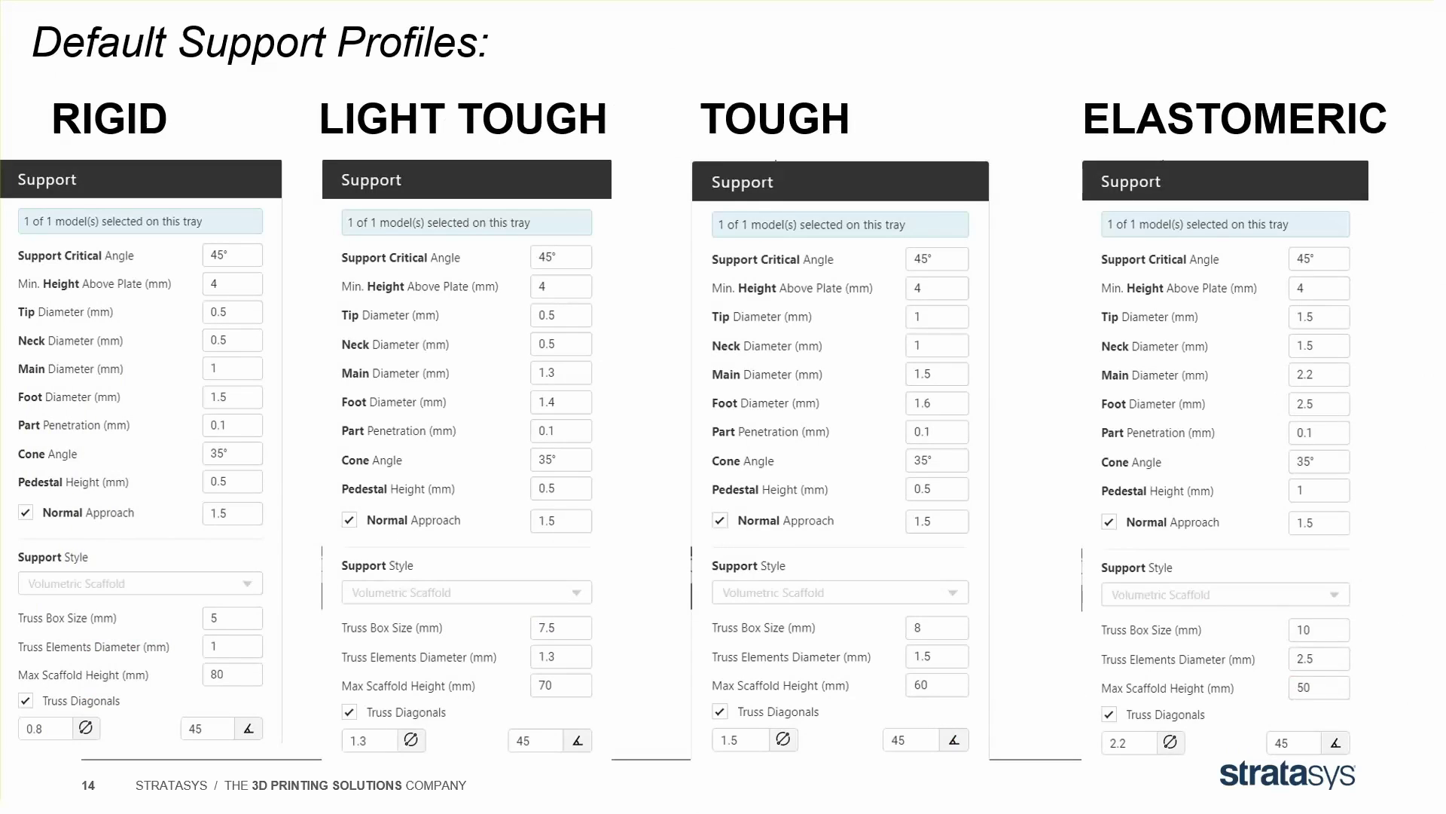
key(Right)
key(Right)
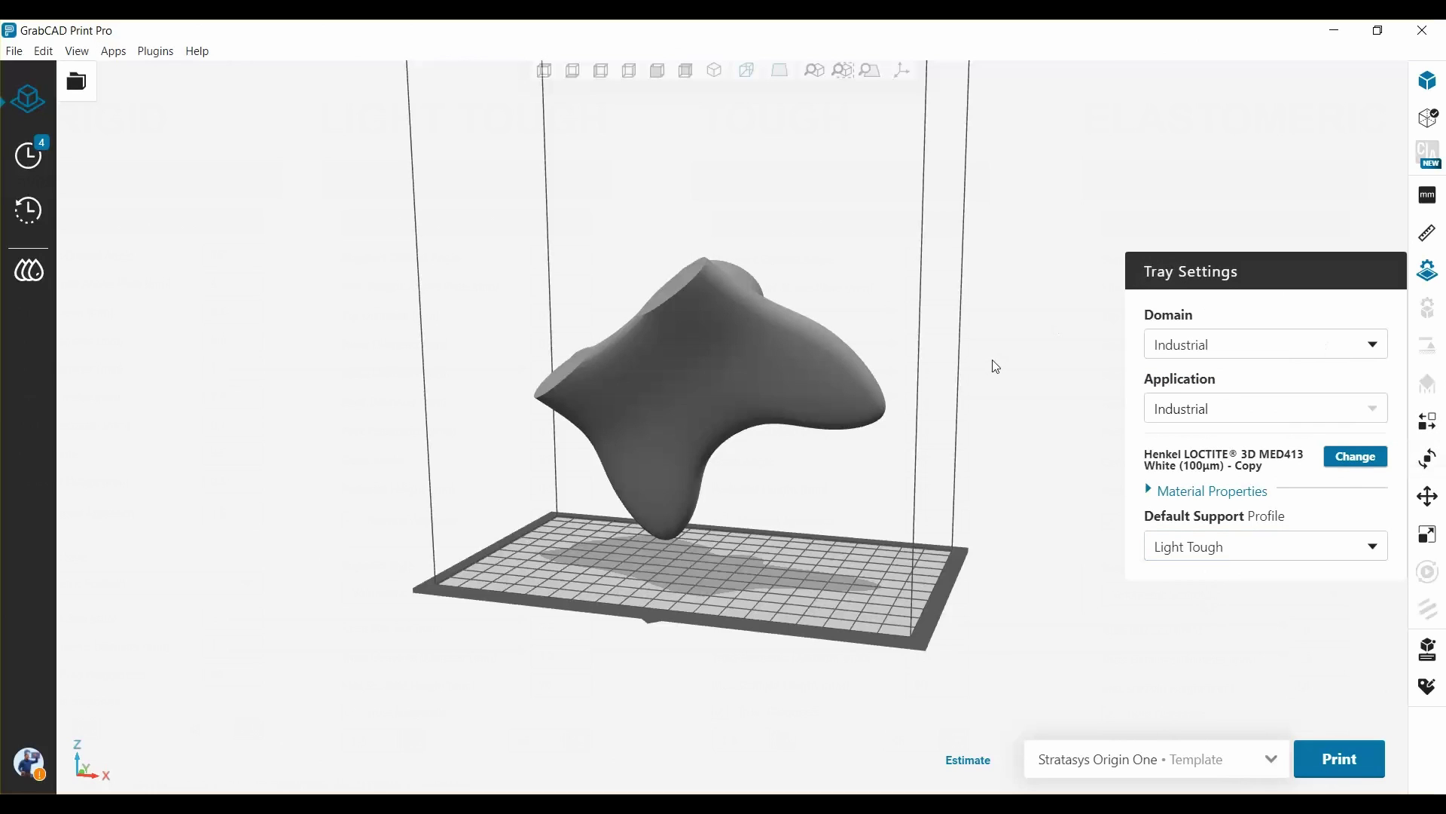
Select the controller and generate anchor points using a 45° angle and 2.5/3.5 mm spacing.
click(1429, 271)
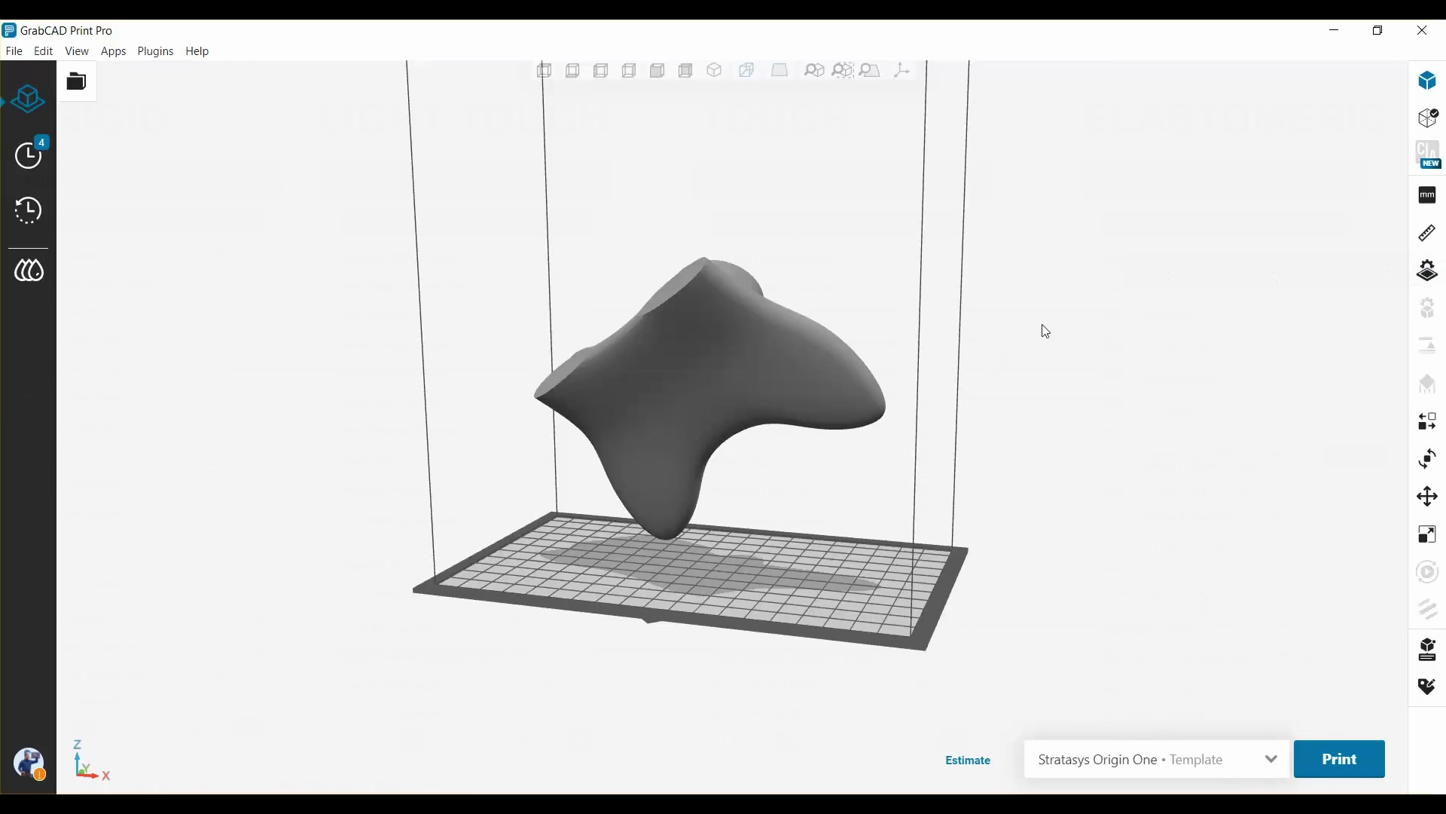
click(748, 360)
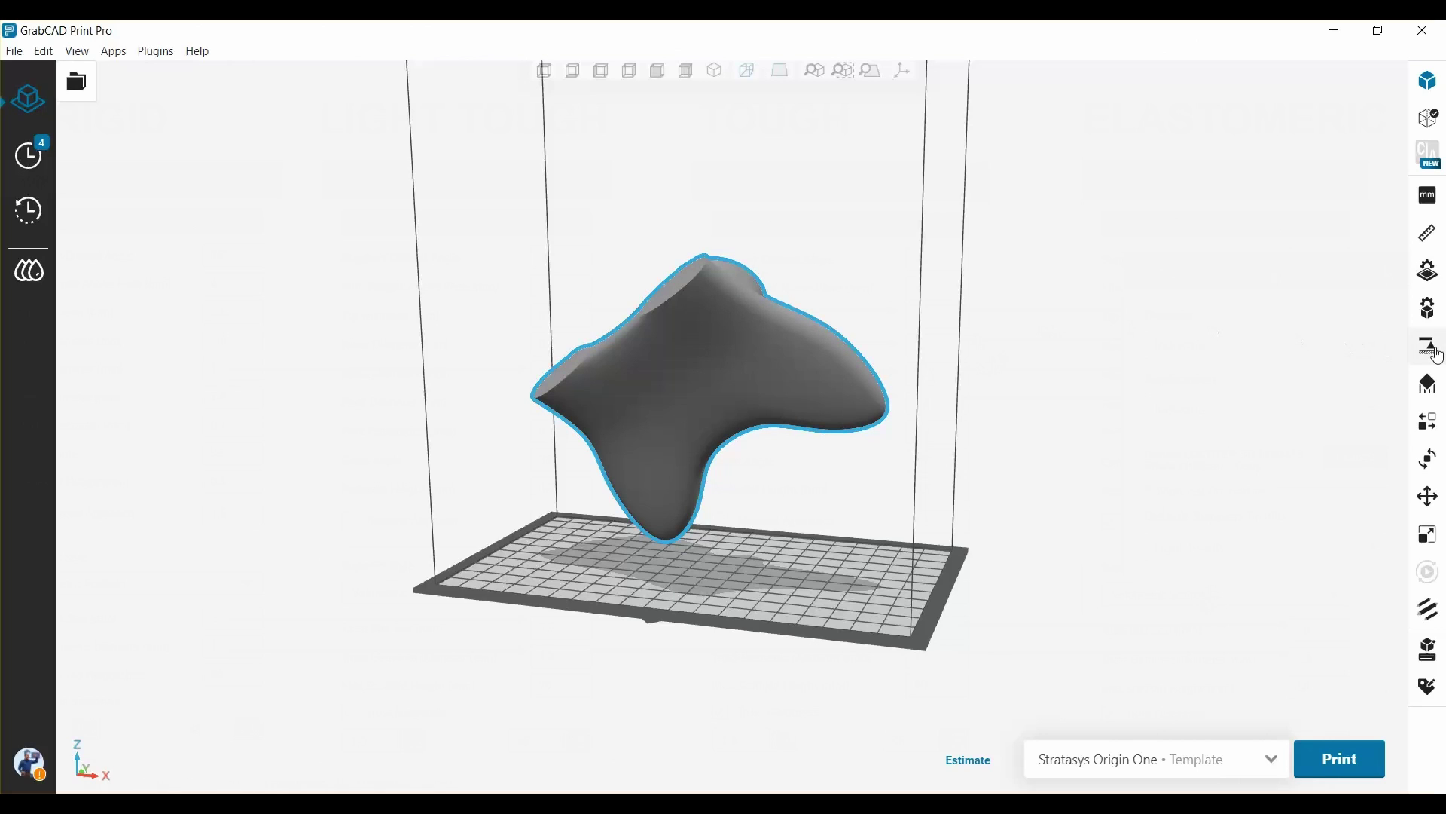
click(1437, 351)
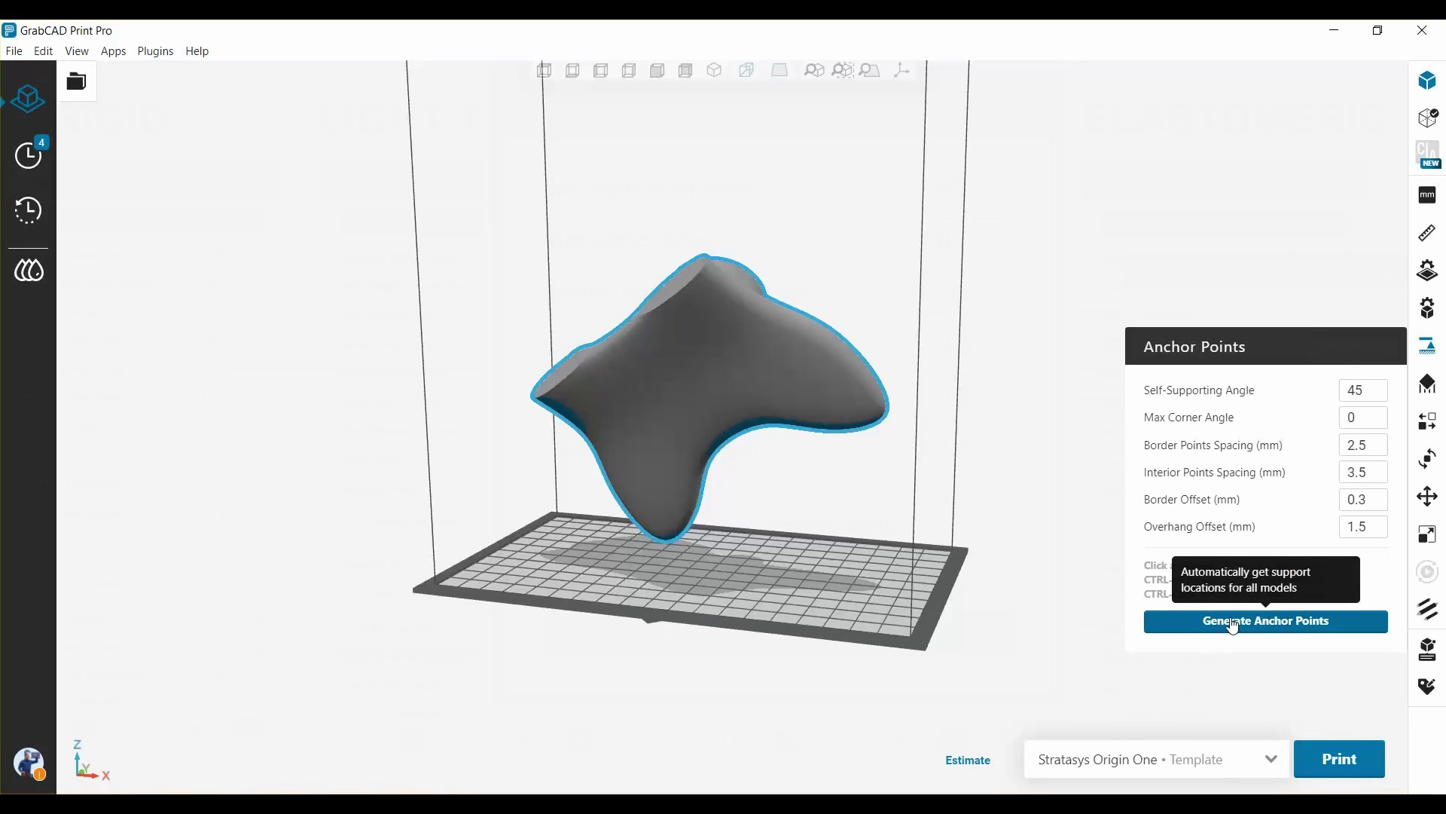
click(1233, 626)
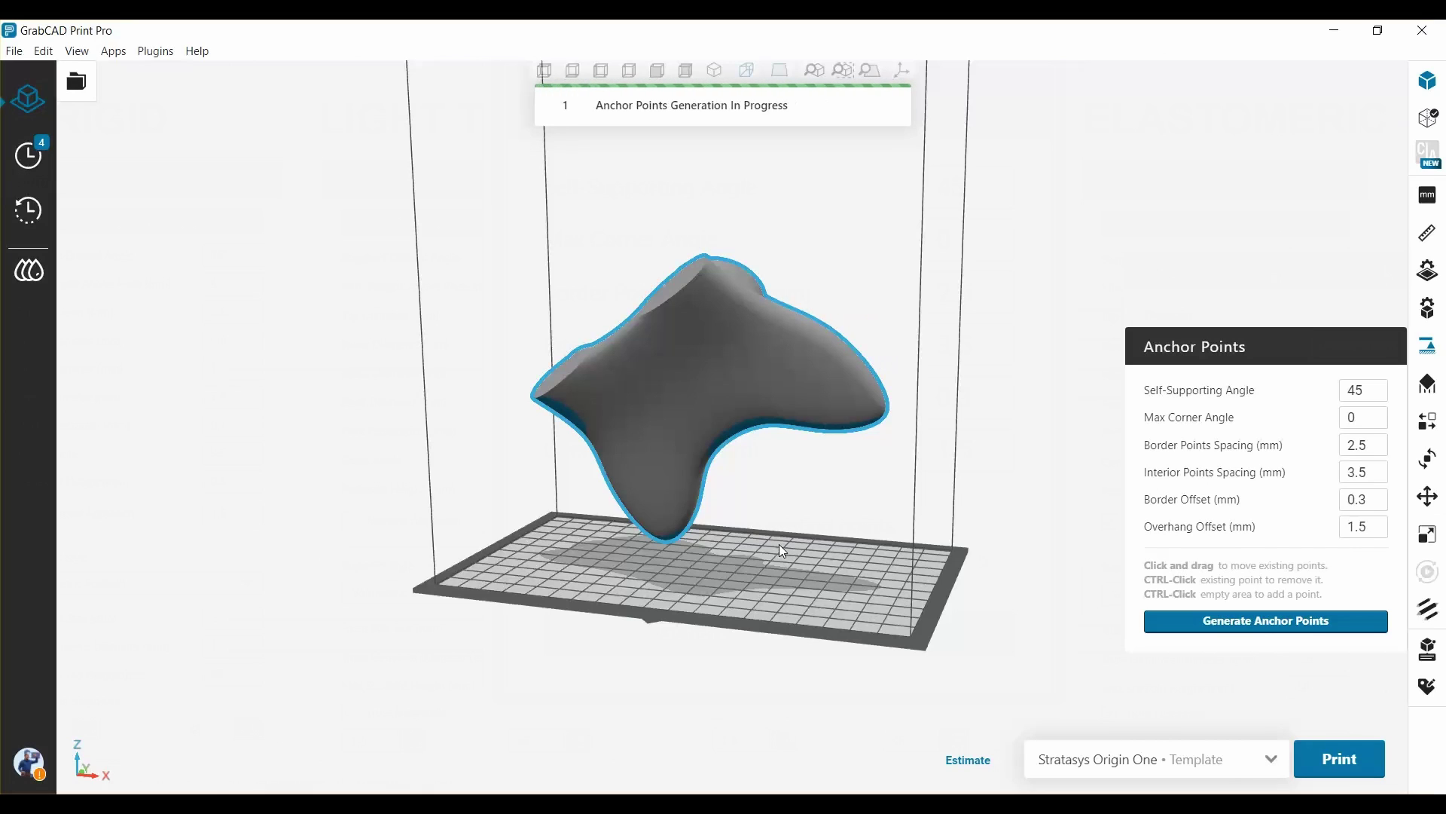
scroll(755, 460, up, 5)
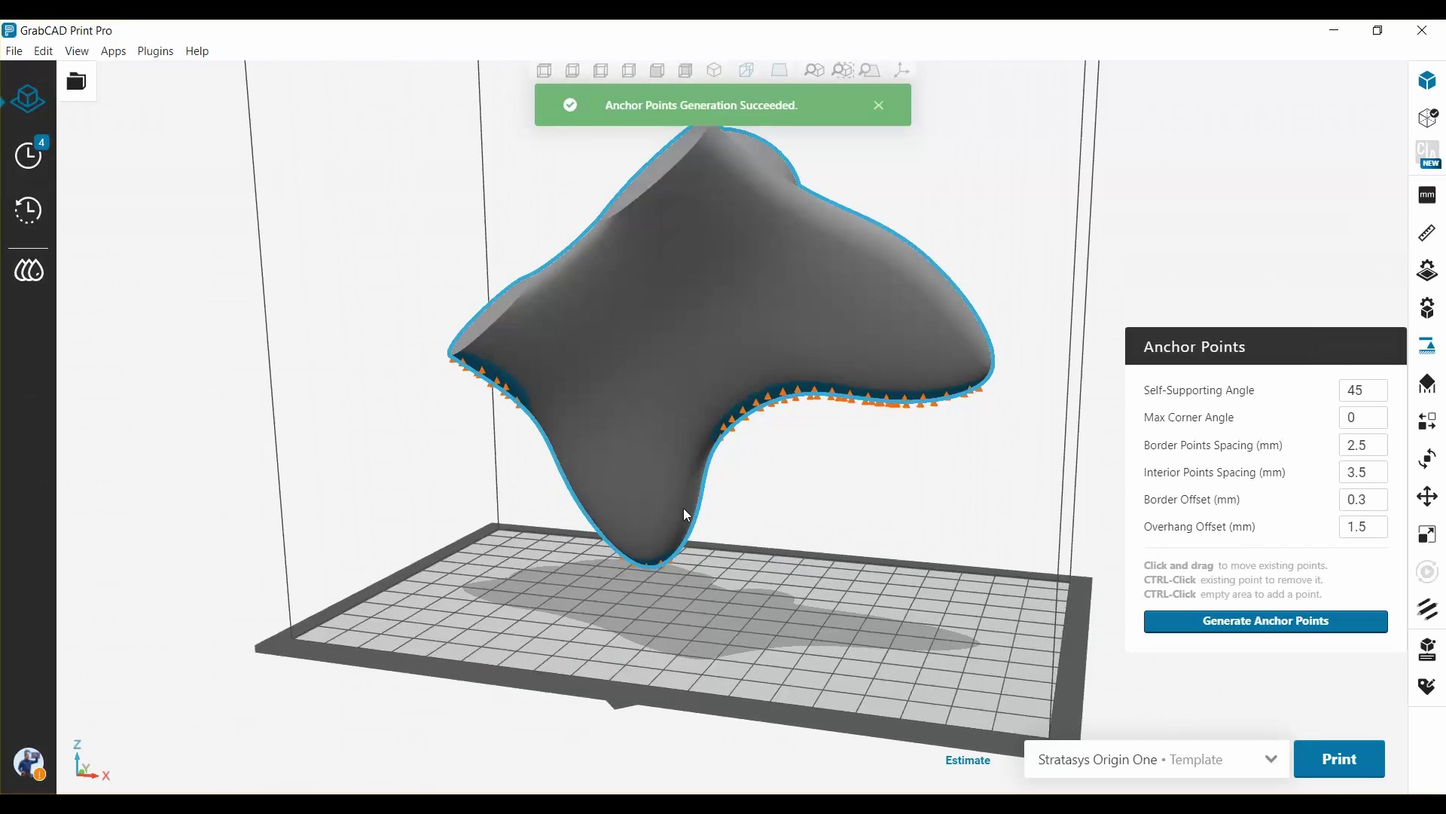
scroll(781, 523, up, 3)
right_drag(811, 510, 782, 503)
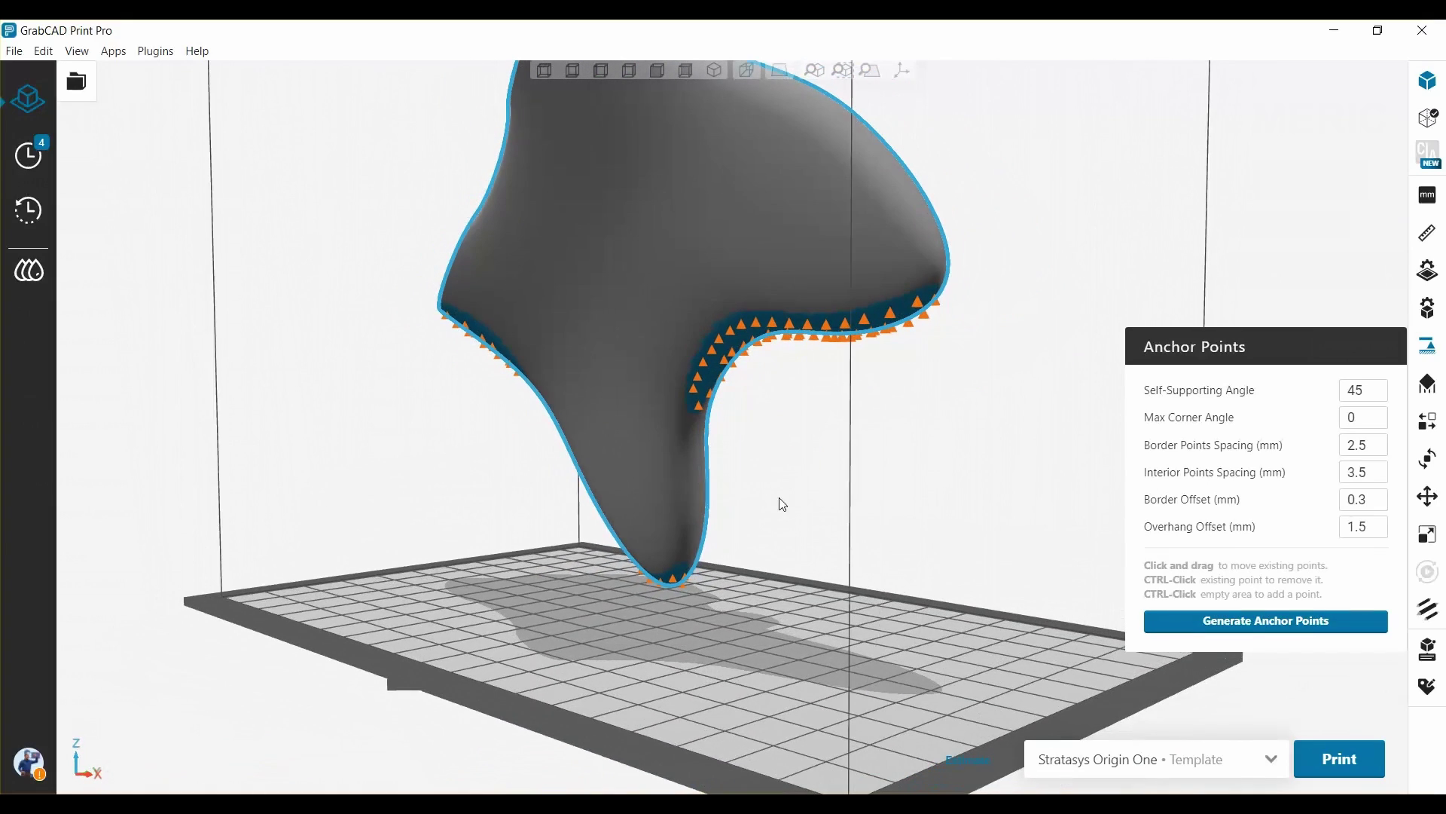
Generate volumetric scaffold supports for the controller with the Support tool.
click(1424, 386)
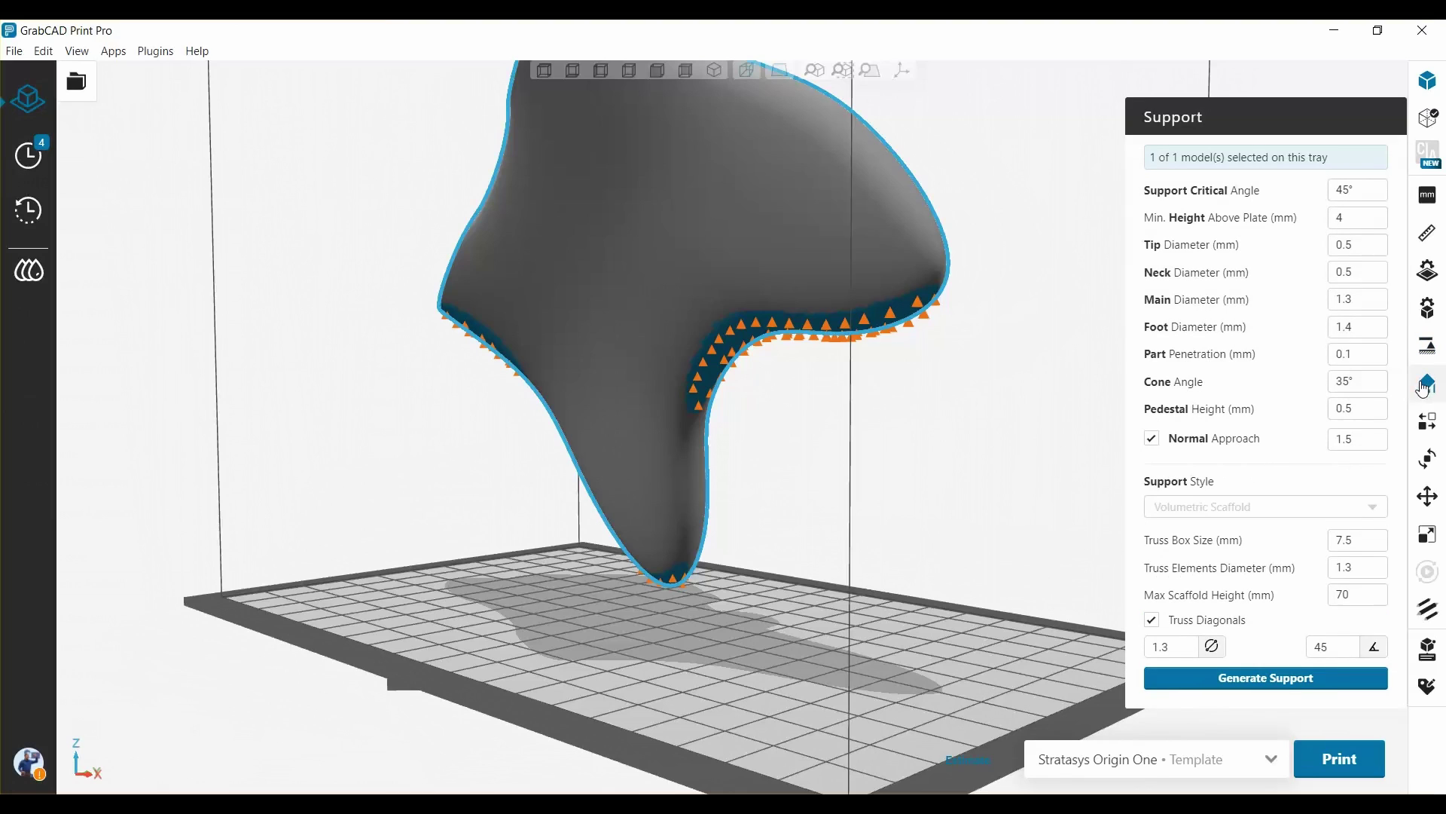
click(1289, 680)
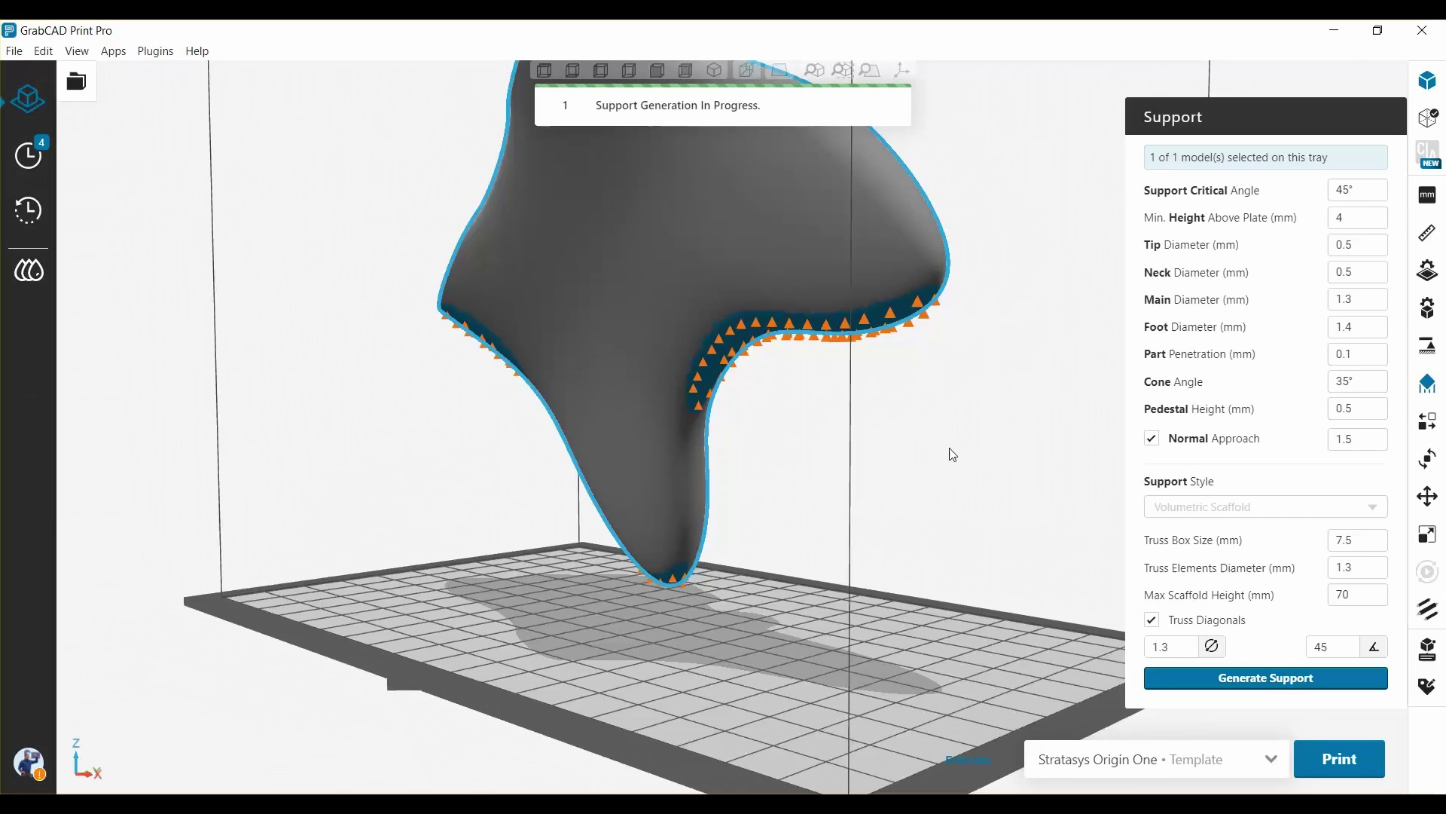
right_drag(1009, 422, 518, 429)
Show the project panel and bring up the Support entry's context menu, then dismiss it.
click(76, 81)
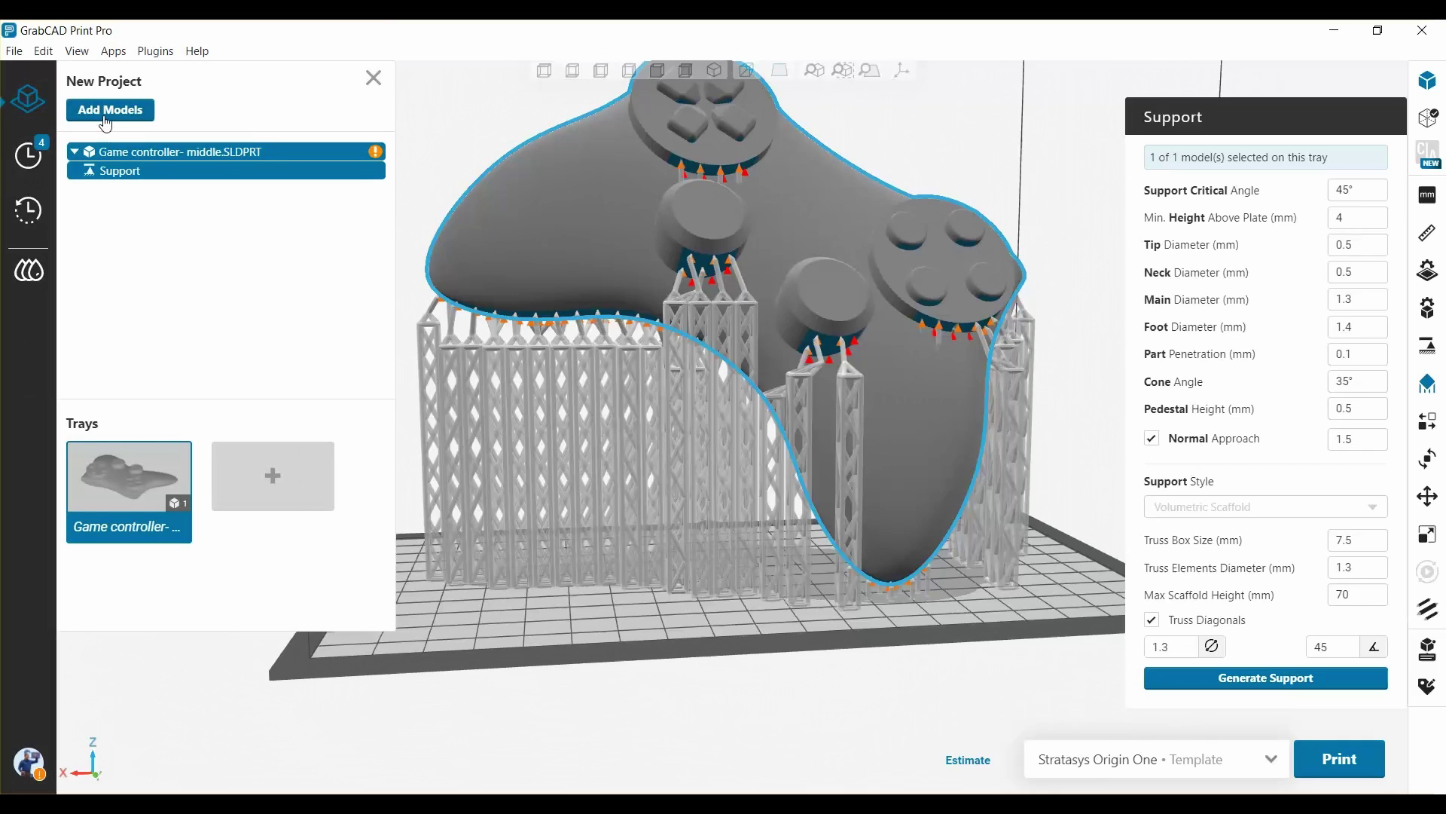
right_click(123, 172)
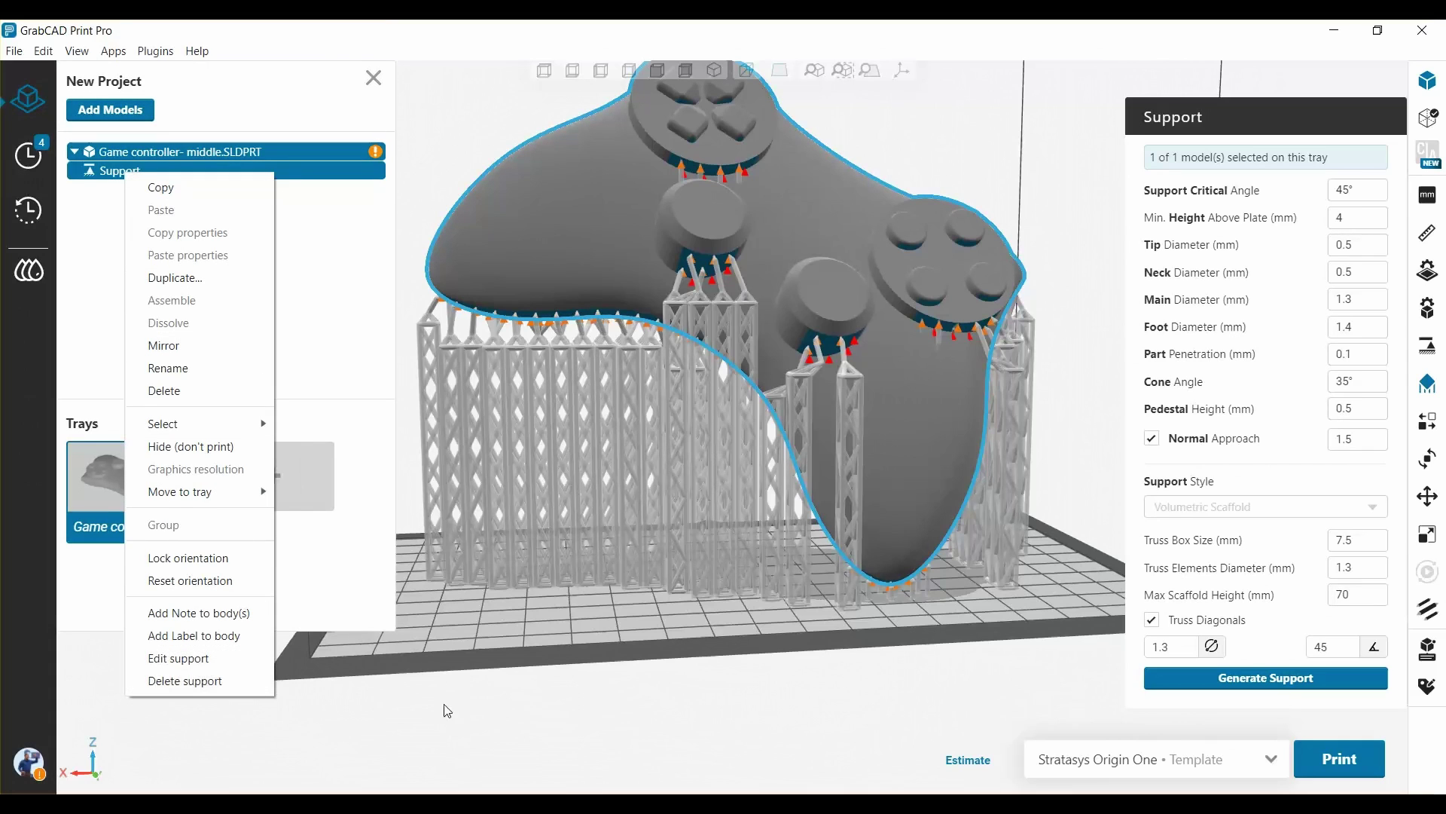
click(422, 701)
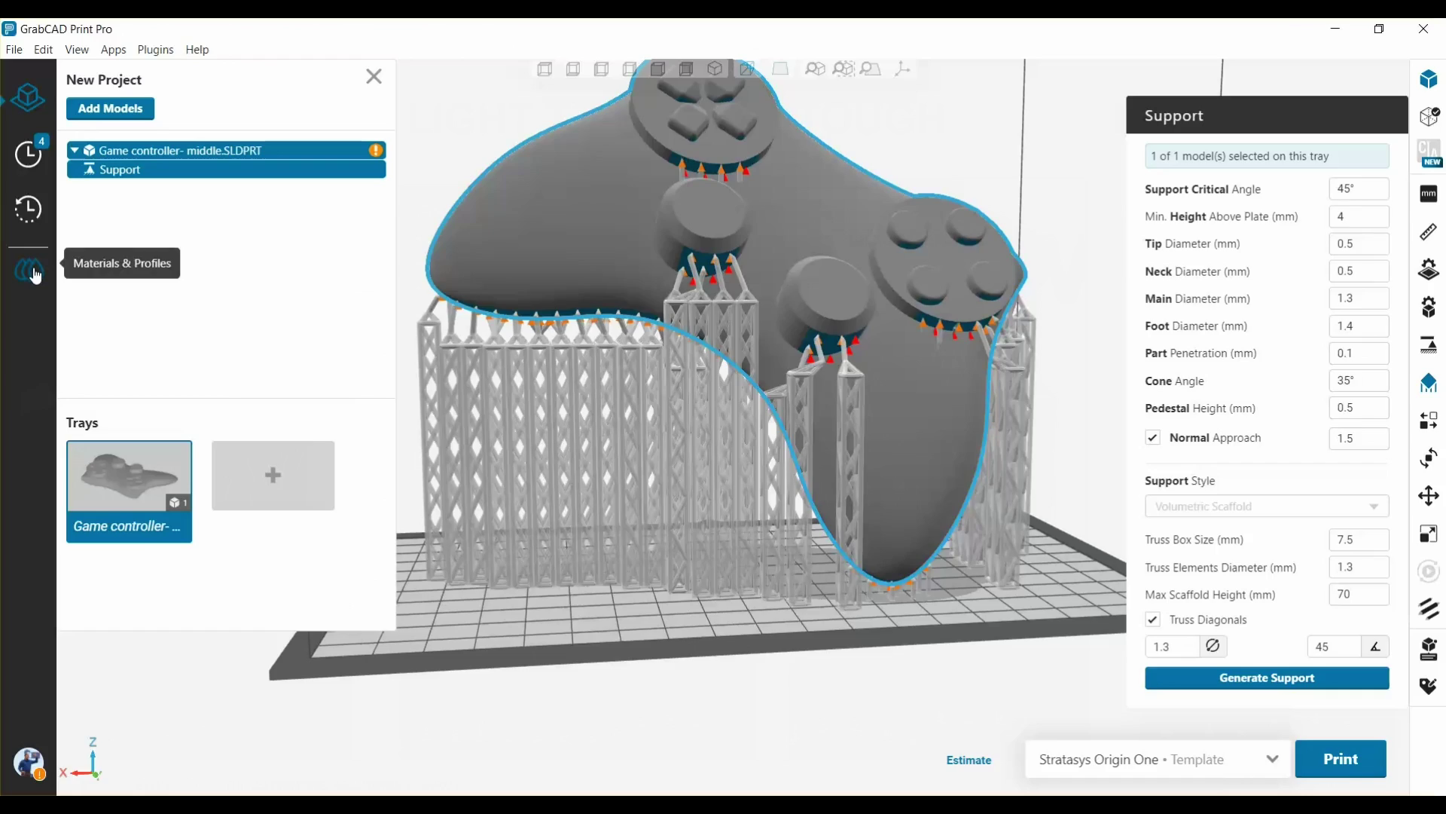
Duplicate the Rigid support profile in Materials & Profiles as Rigid - Copy (2).
click(32, 271)
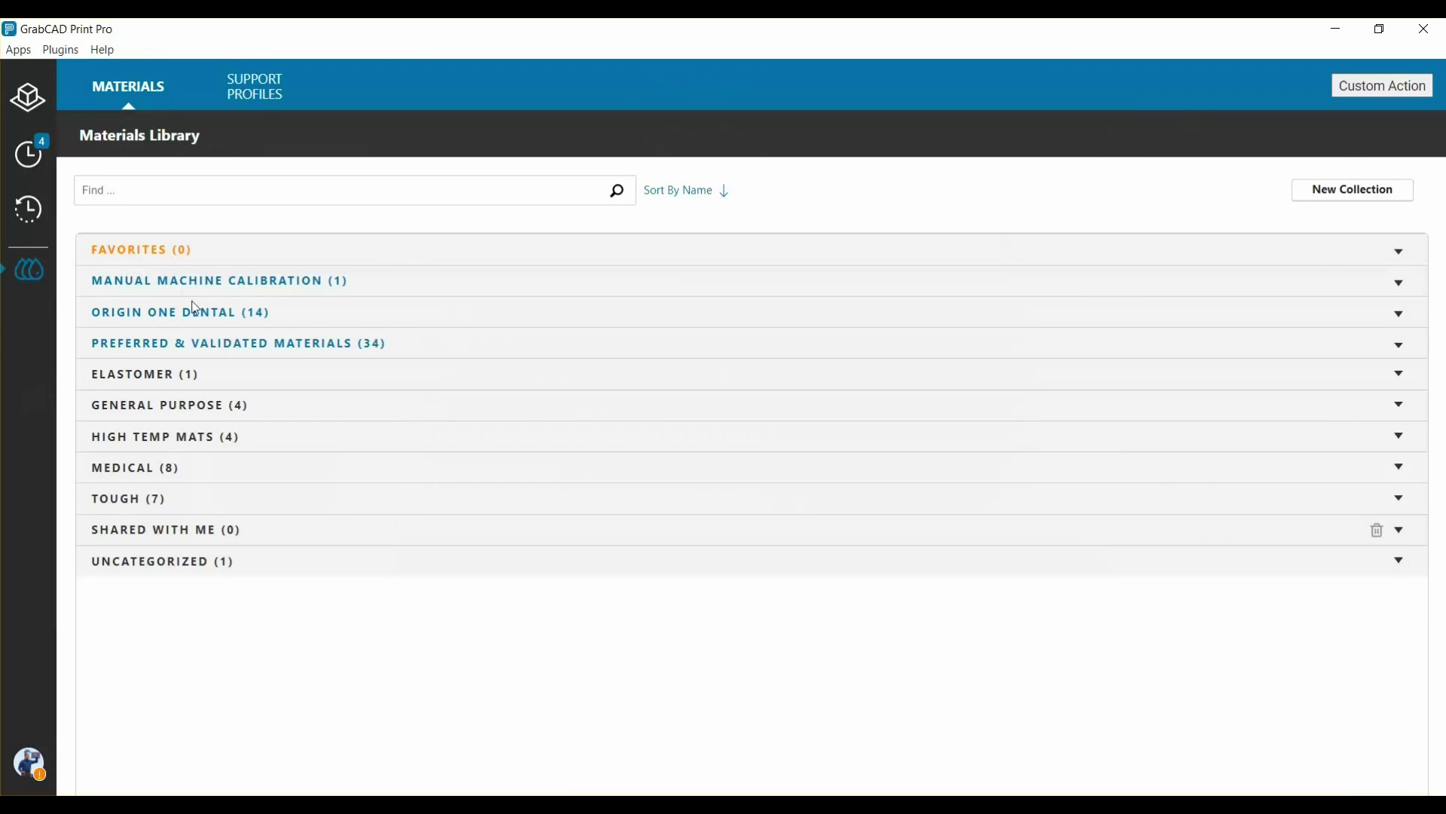
click(259, 99)
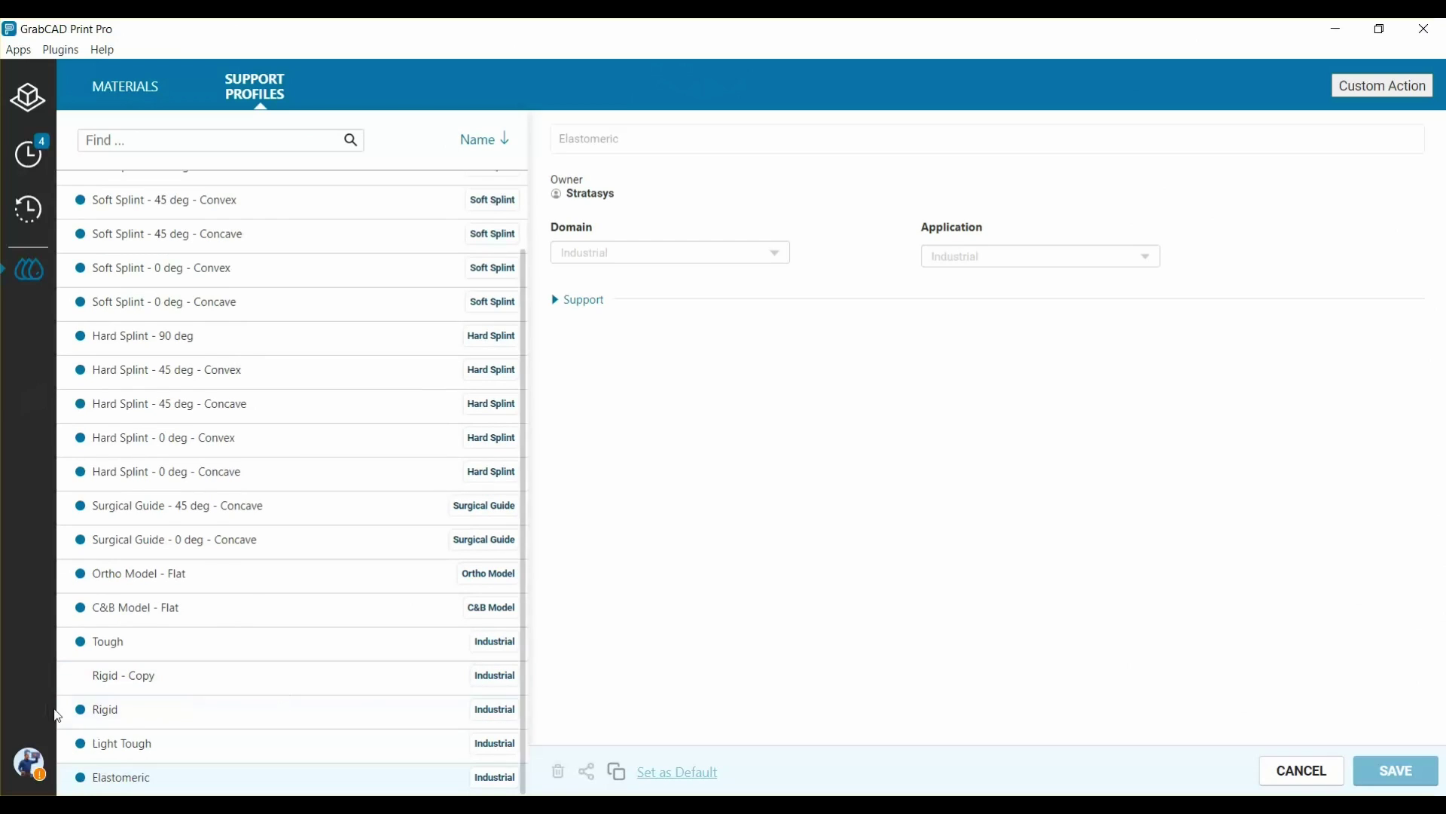
click(115, 716)
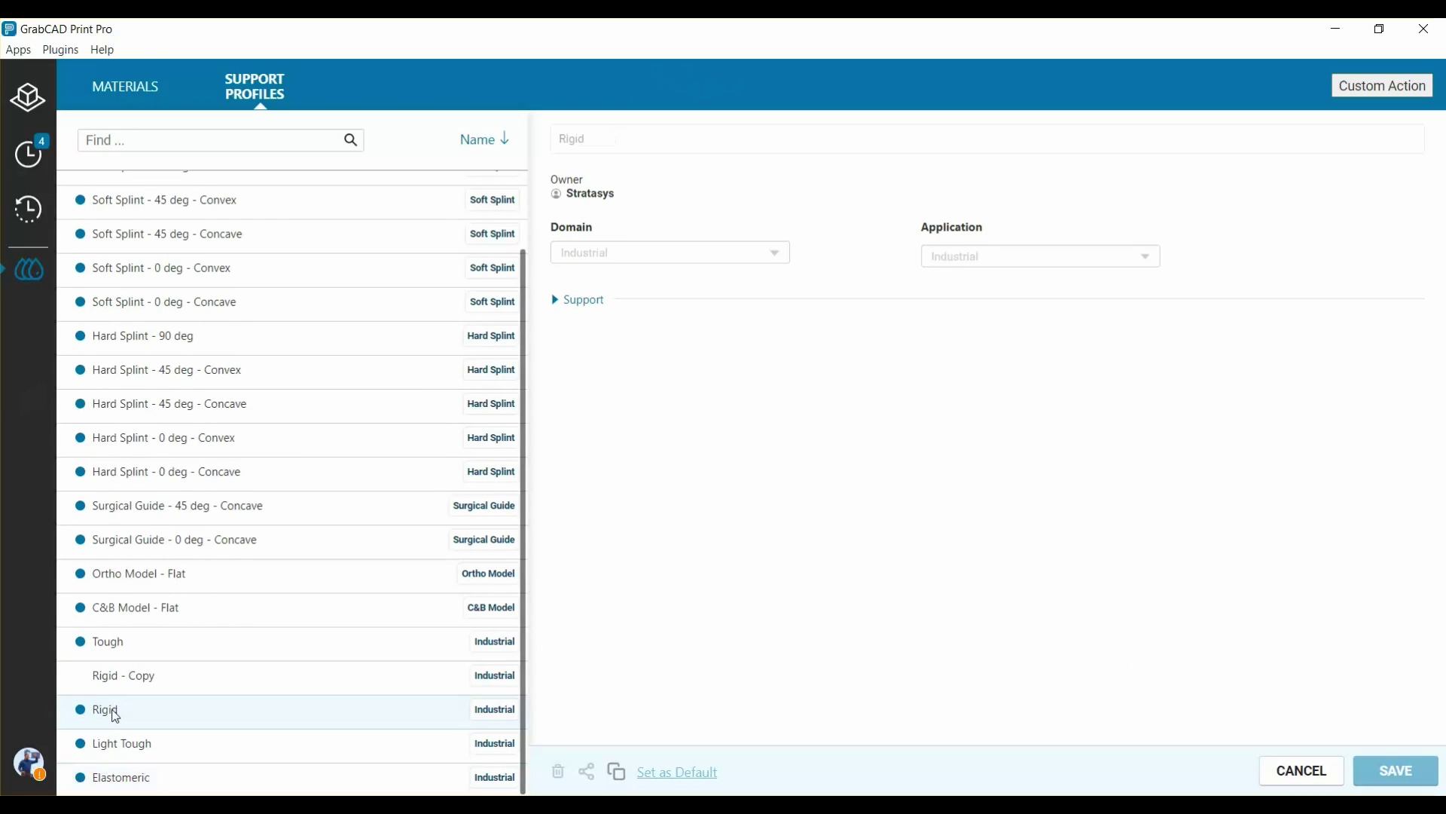
click(615, 773)
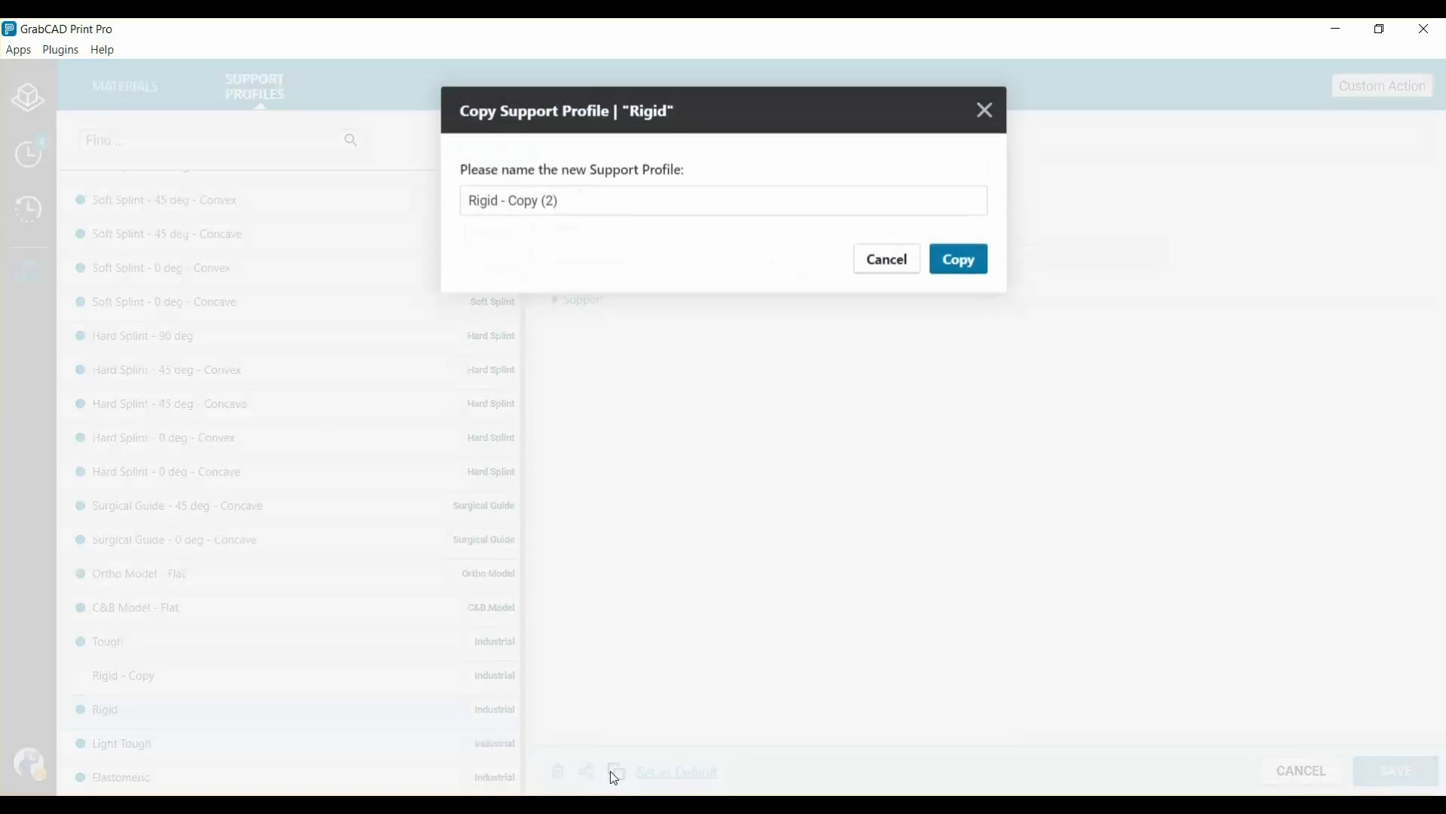
click(958, 261)
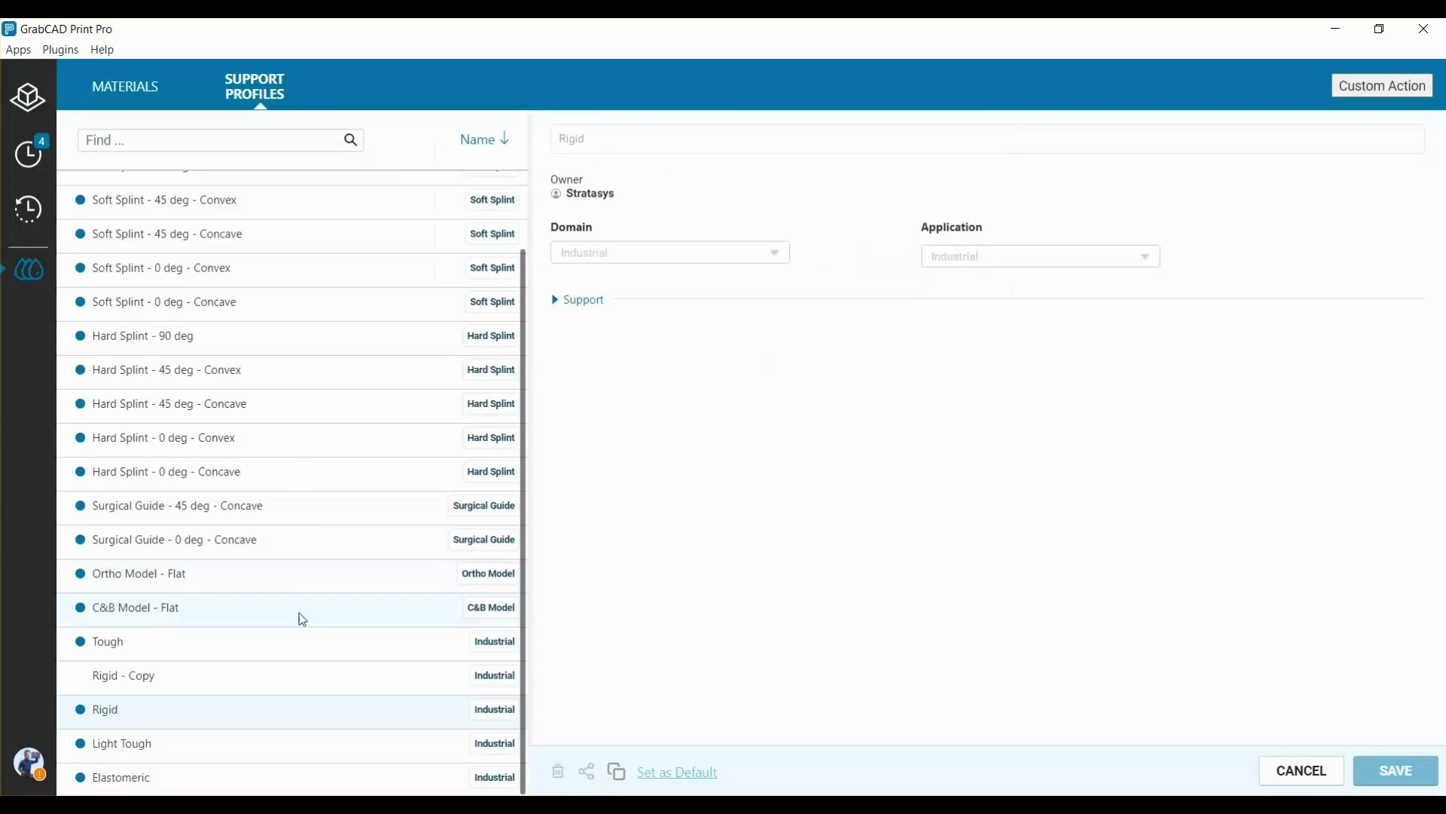
Expand the copied profile's Support settings and start renaming it to 'My best Profil'.
click(558, 300)
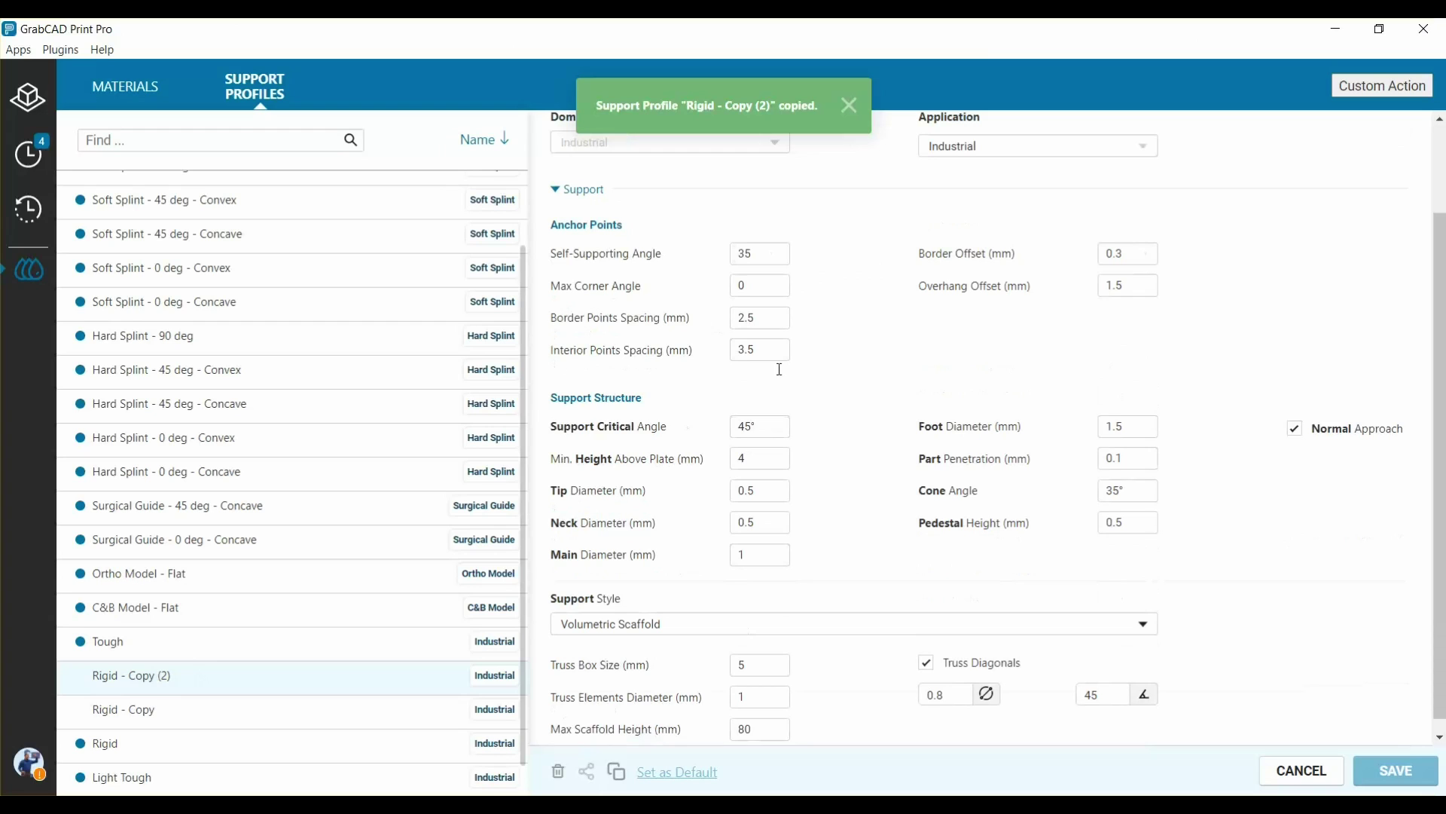
scroll(867, 520, down, 1)
scroll(871, 559, up, 3)
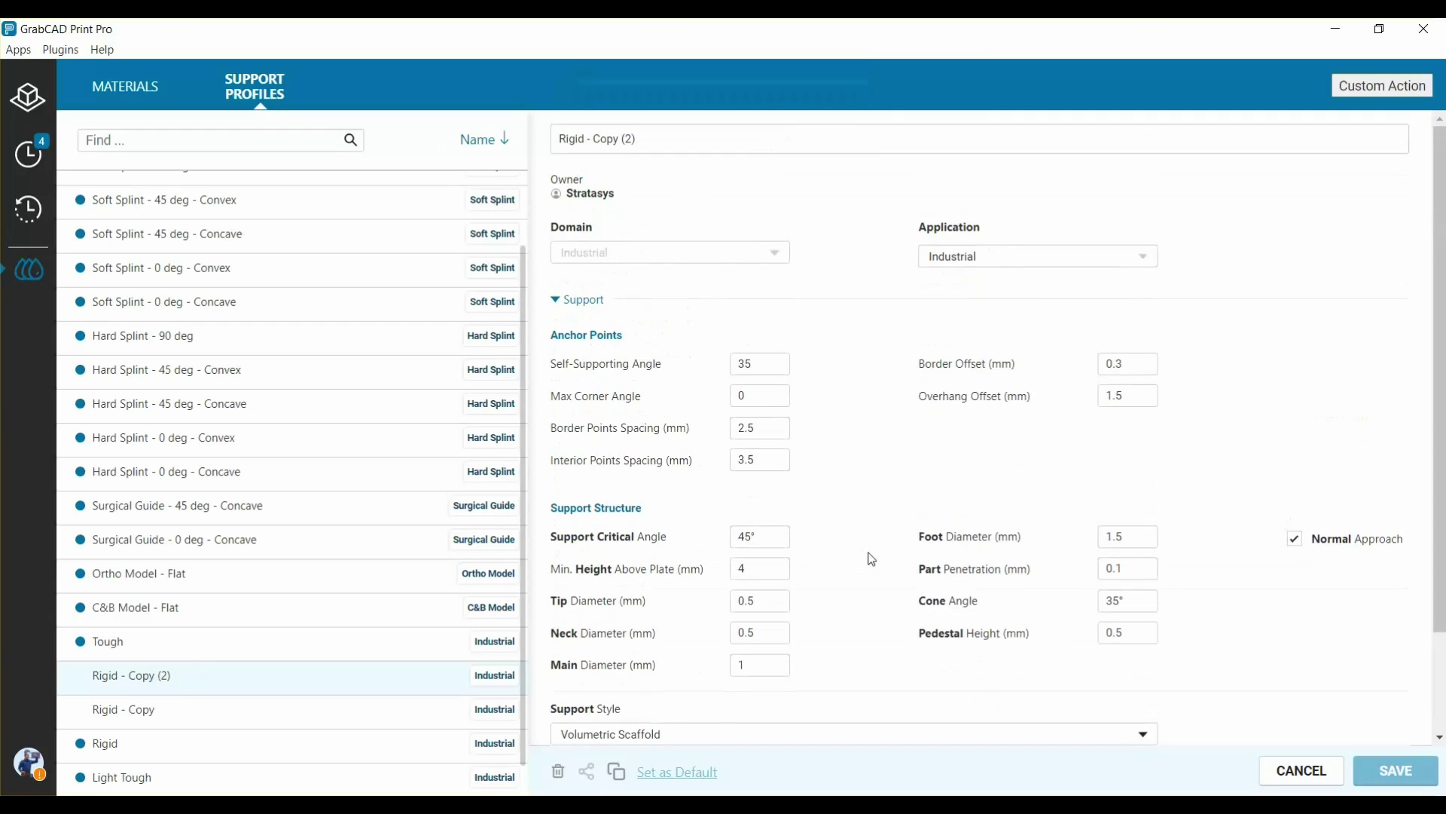
scroll(867, 559, down, 3)
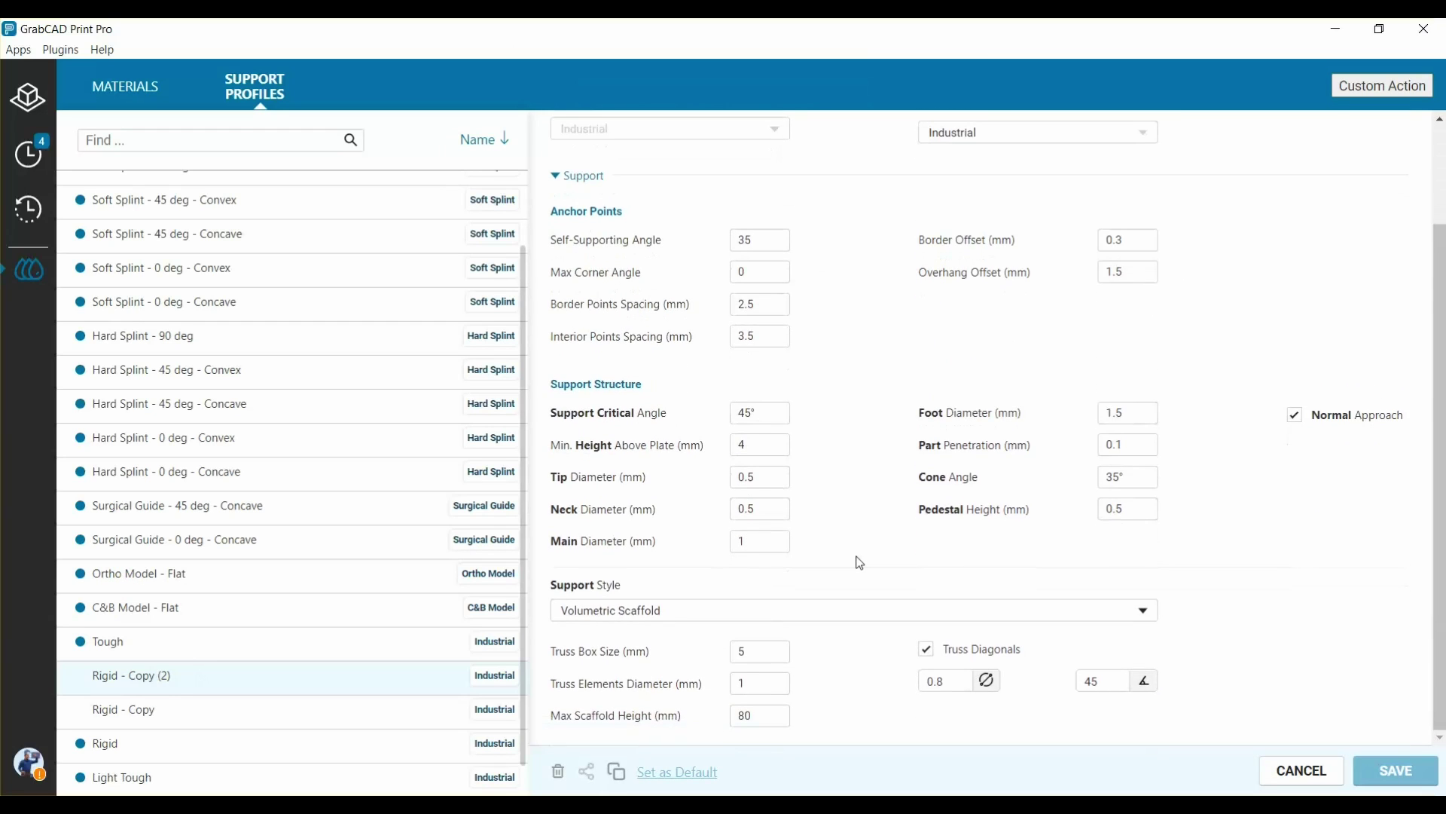
scroll(859, 563, up, 3)
triple_click(658, 136)
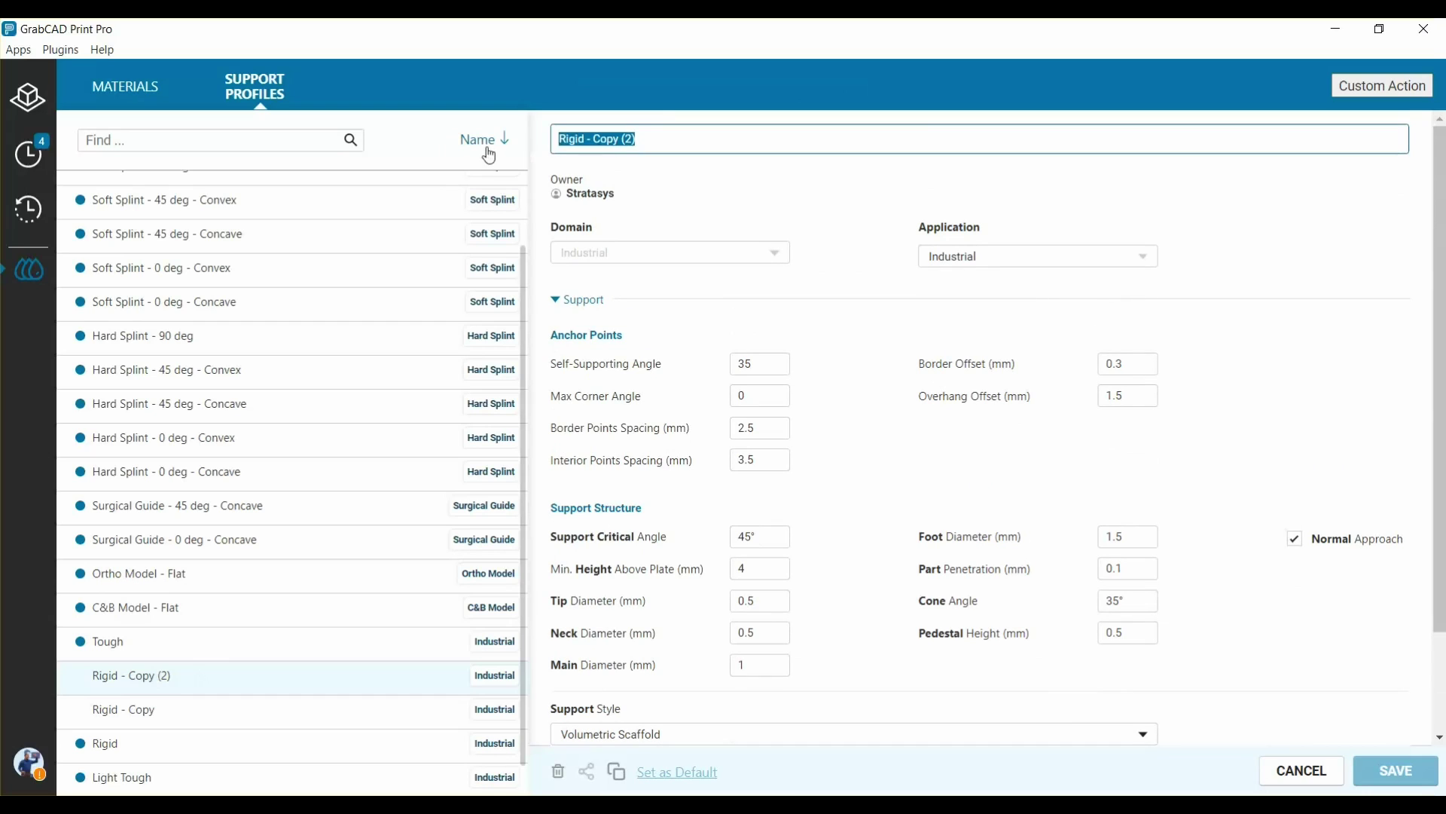
text(My best)
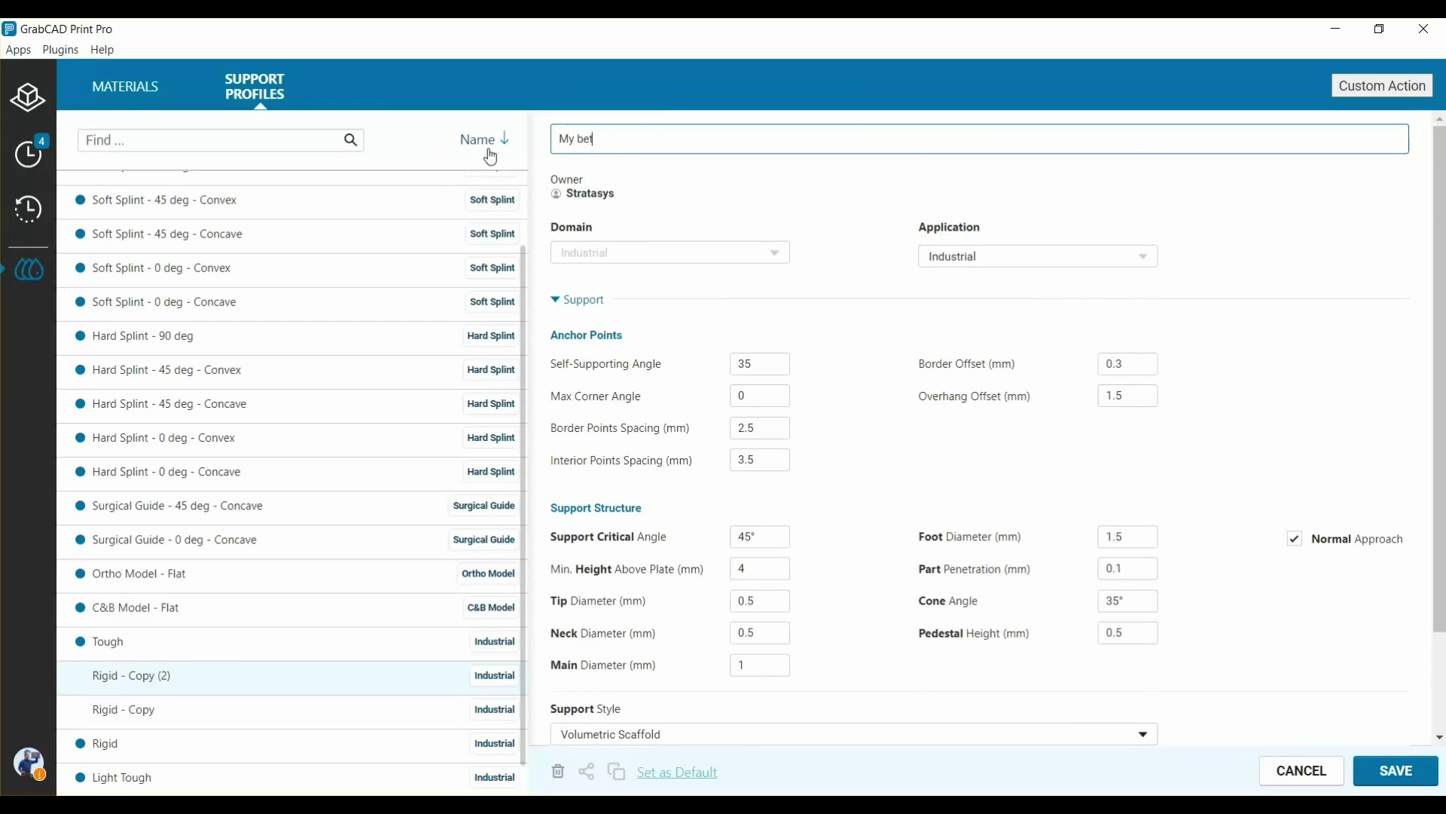
text( Prof)
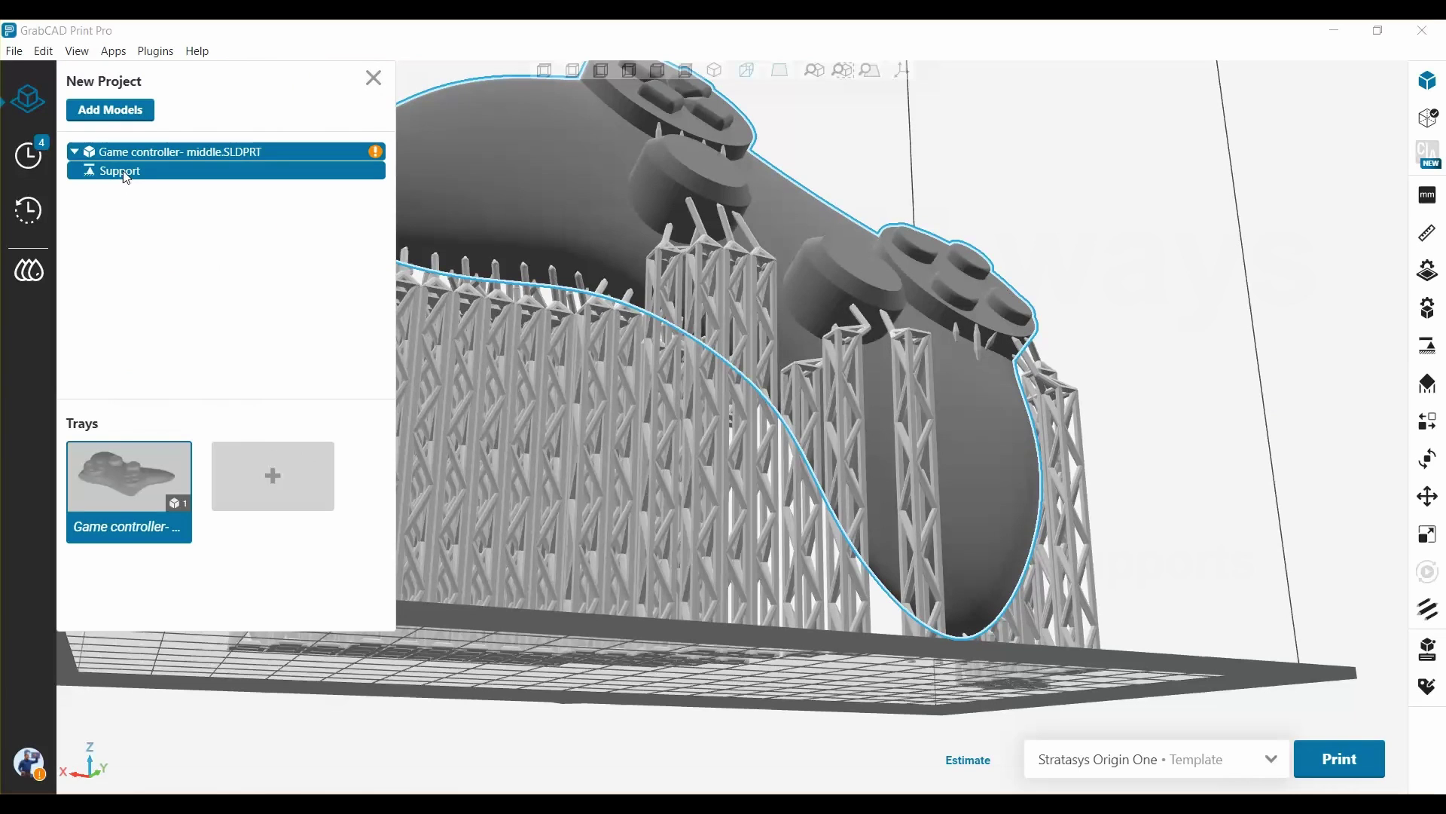
Delete the game controller's existing scaffold supports, then reselect the controller for anchor point editing.
right_click(127, 178)
click(172, 404)
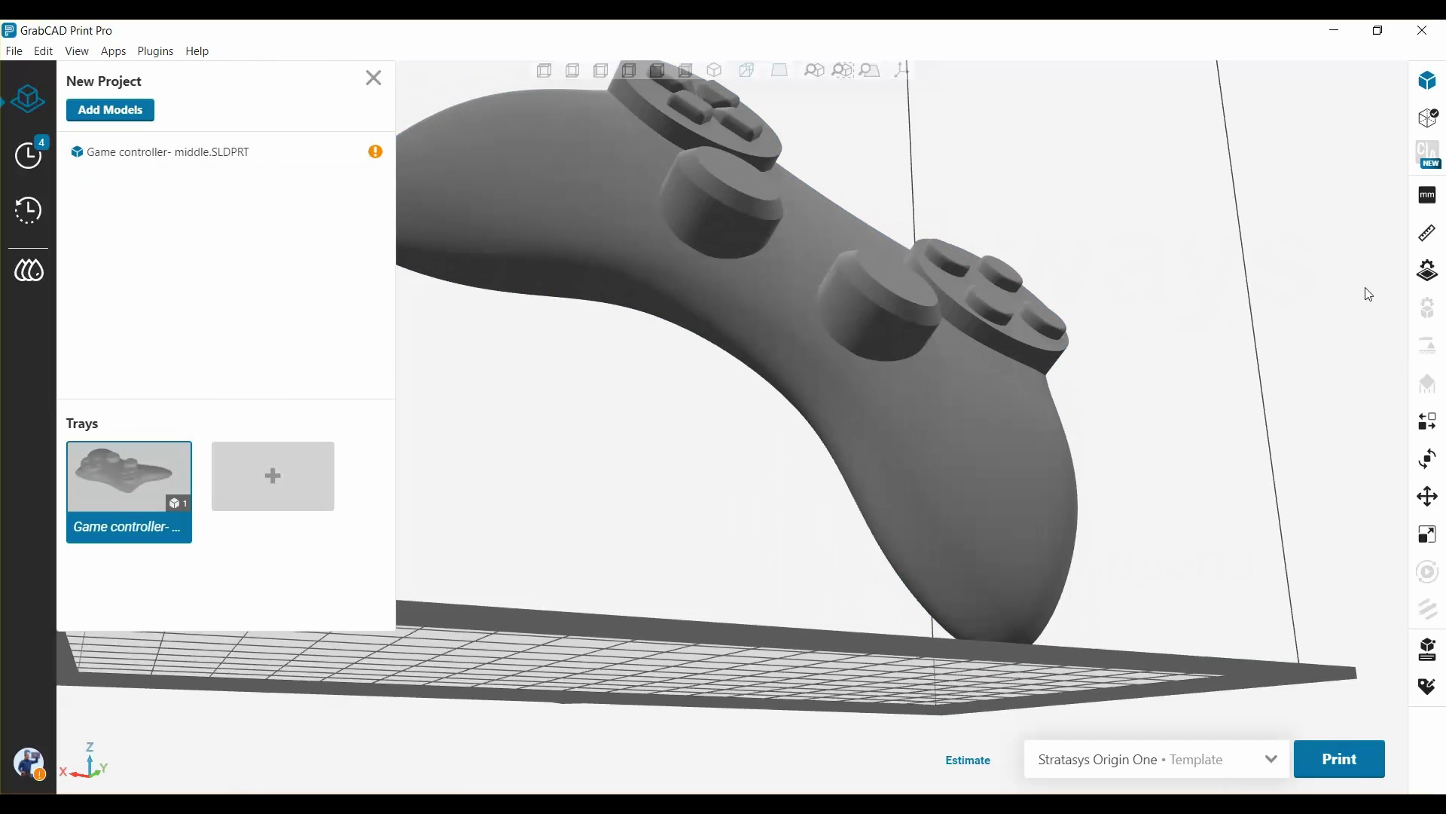
click(1055, 438)
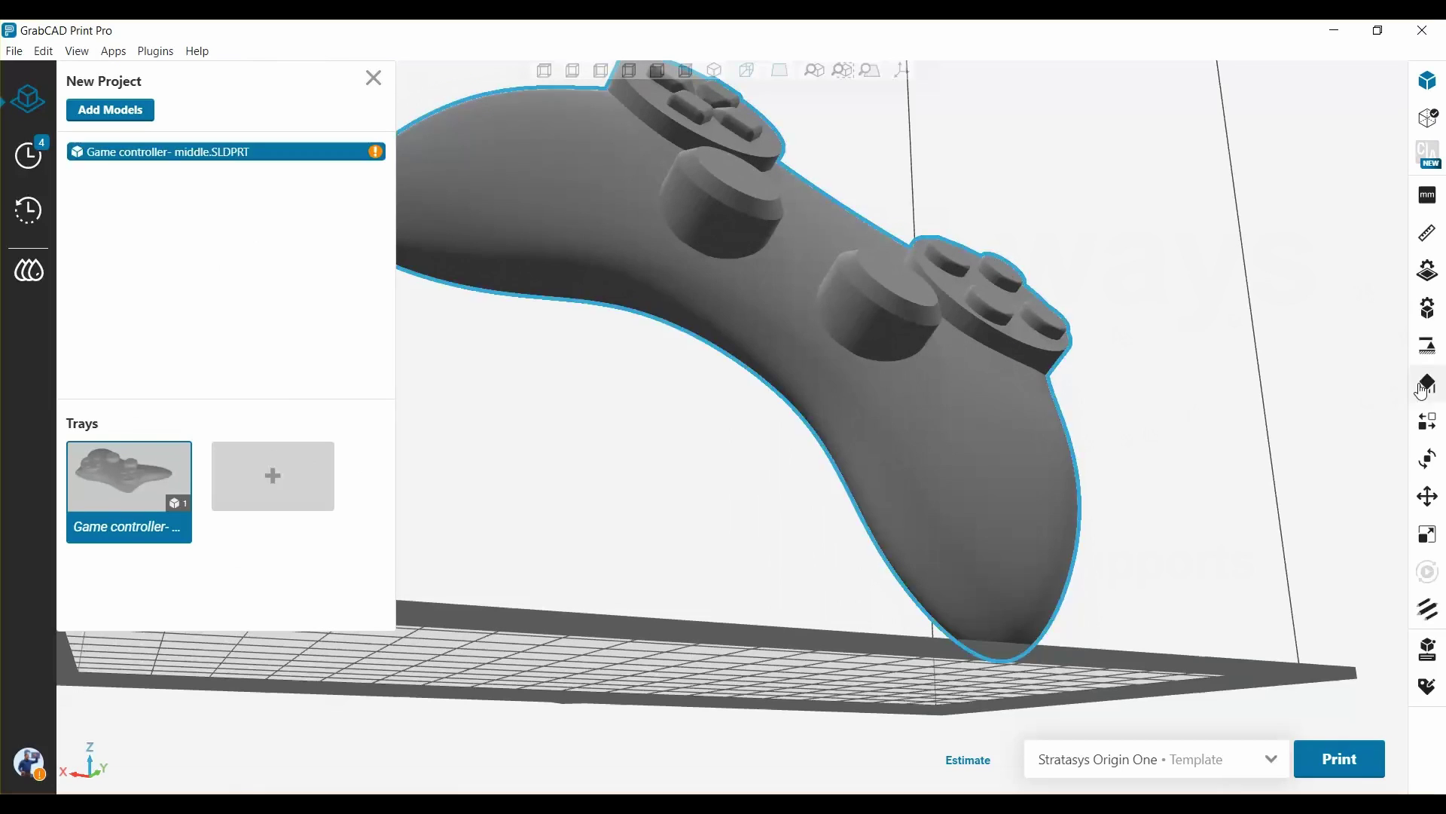
click(1427, 346)
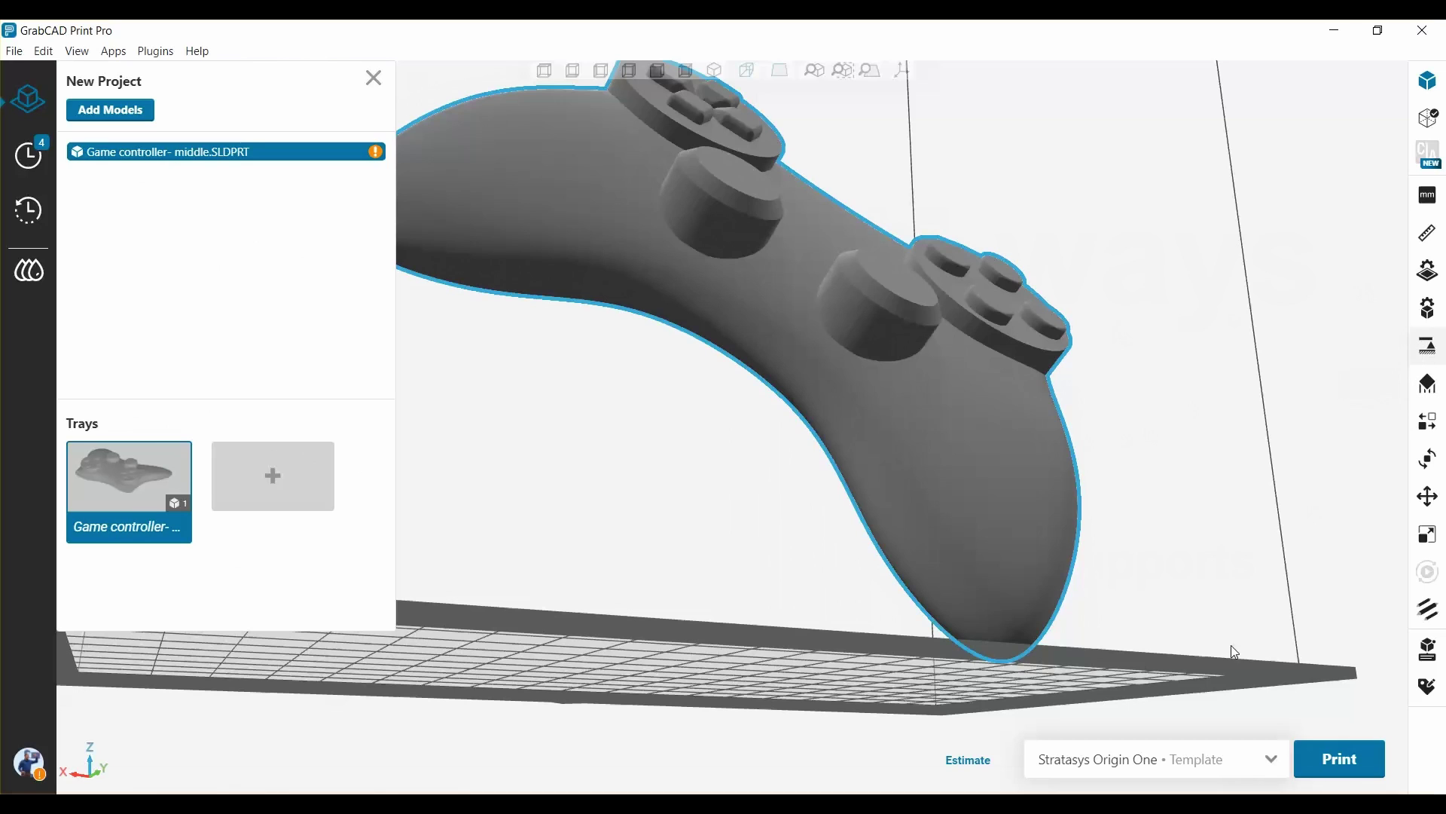
Auto-generate anchor points, then add nine more along the controller's lower curved edge to the grip tip.
click(1205, 621)
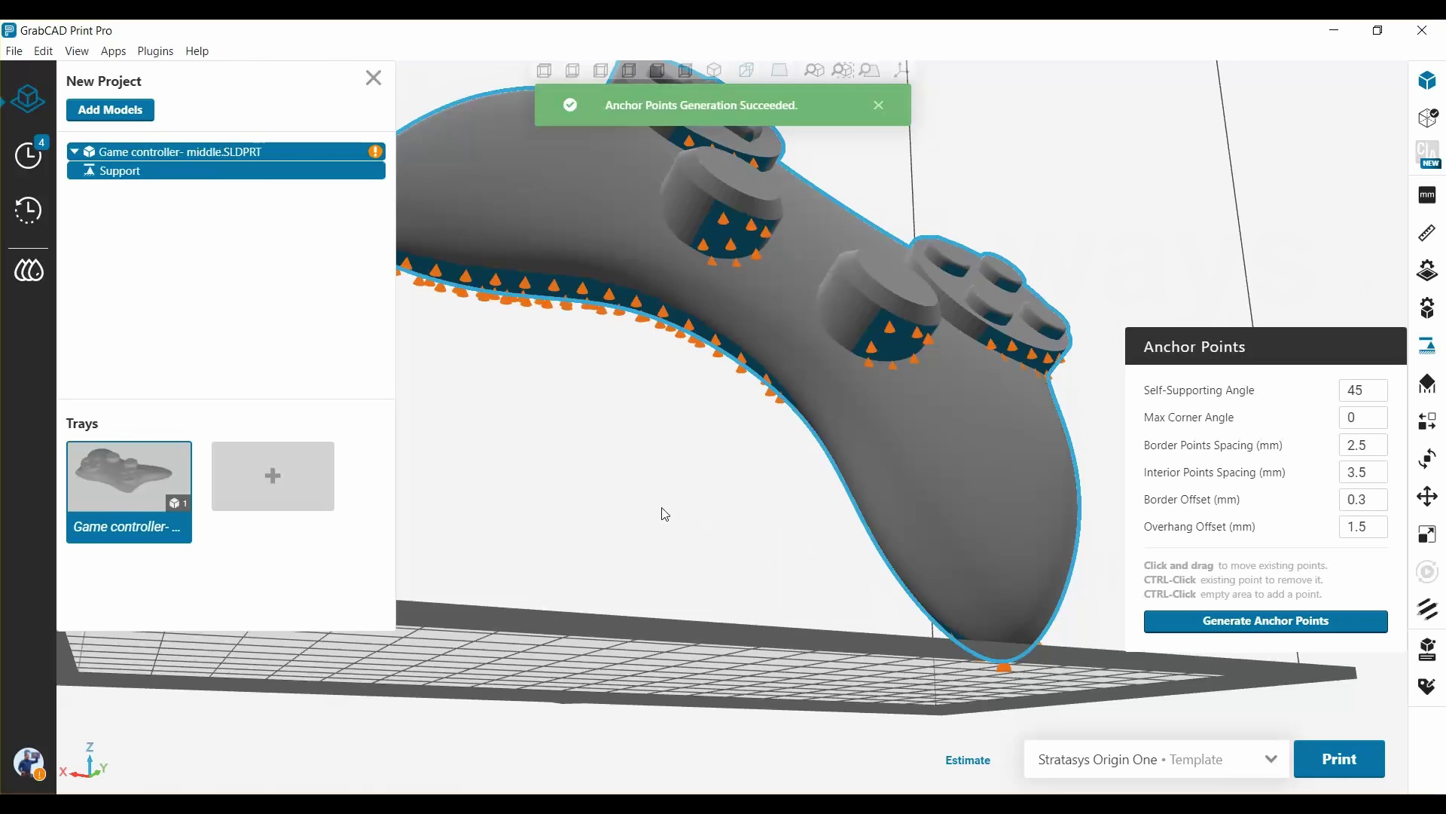
scroll(812, 427, up, 2)
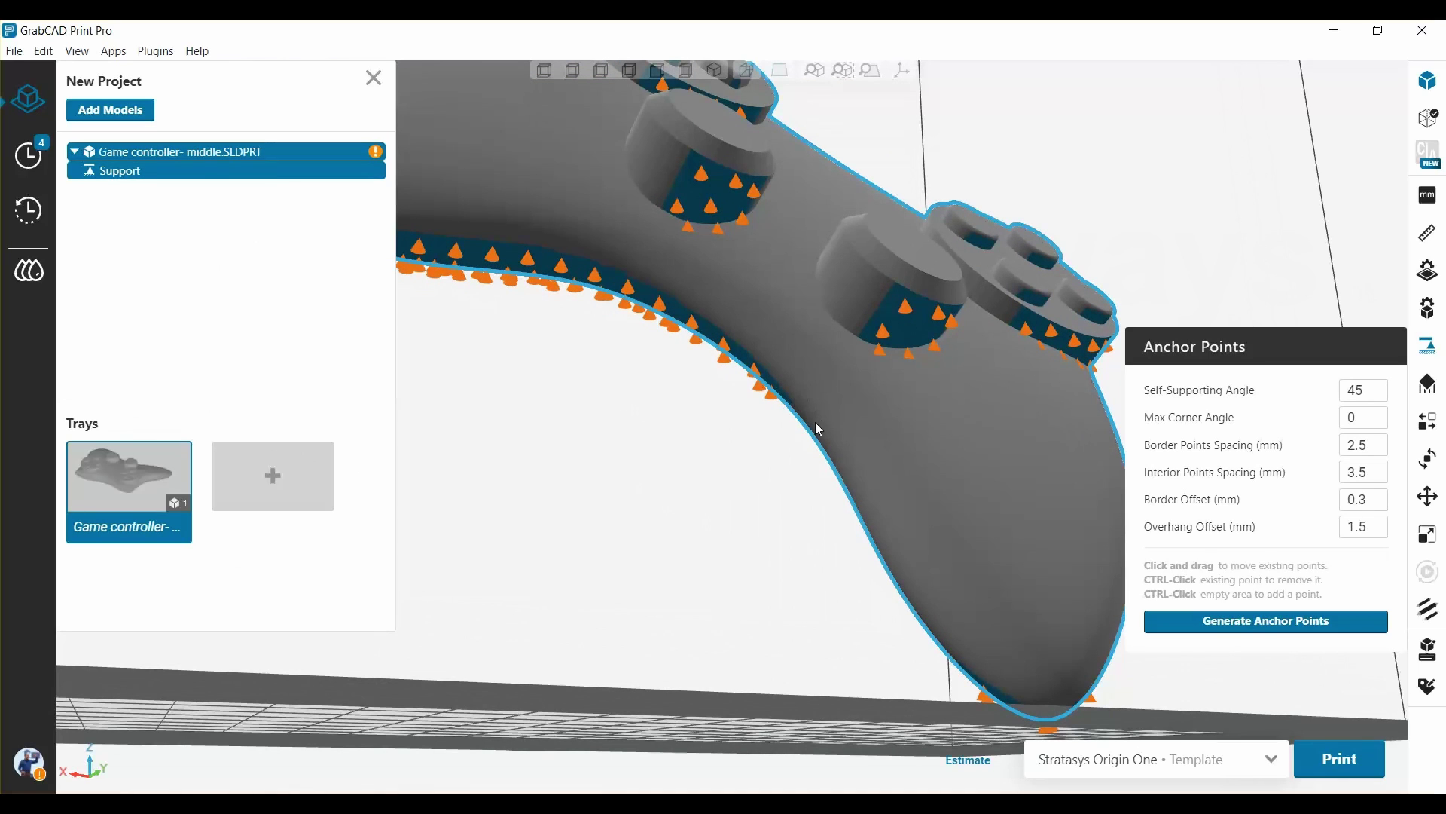
ctrl+click(799, 399)
ctrl+click(811, 425)
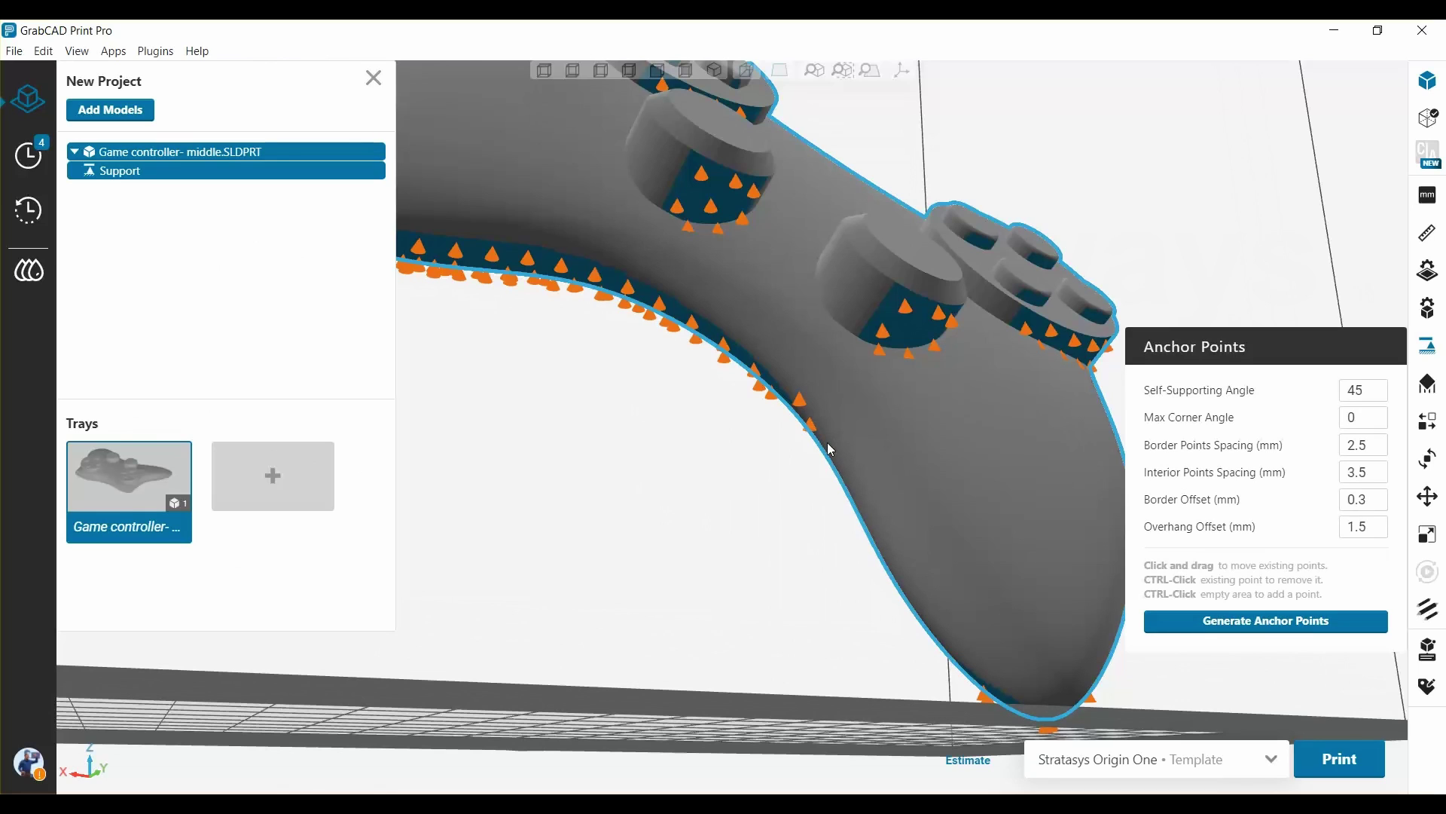
ctrl+click(828, 451)
ctrl+click(844, 489)
ctrl+click(867, 529)
ctrl+click(890, 564)
ctrl+click(910, 605)
ctrl+click(952, 645)
ctrl+click(973, 675)
Reposition three edge anchor points and add two more under a button's overhang.
drag(828, 450, 845, 452)
drag(867, 521, 876, 509)
drag(889, 561, 961, 652)
ctrl+click(858, 304)
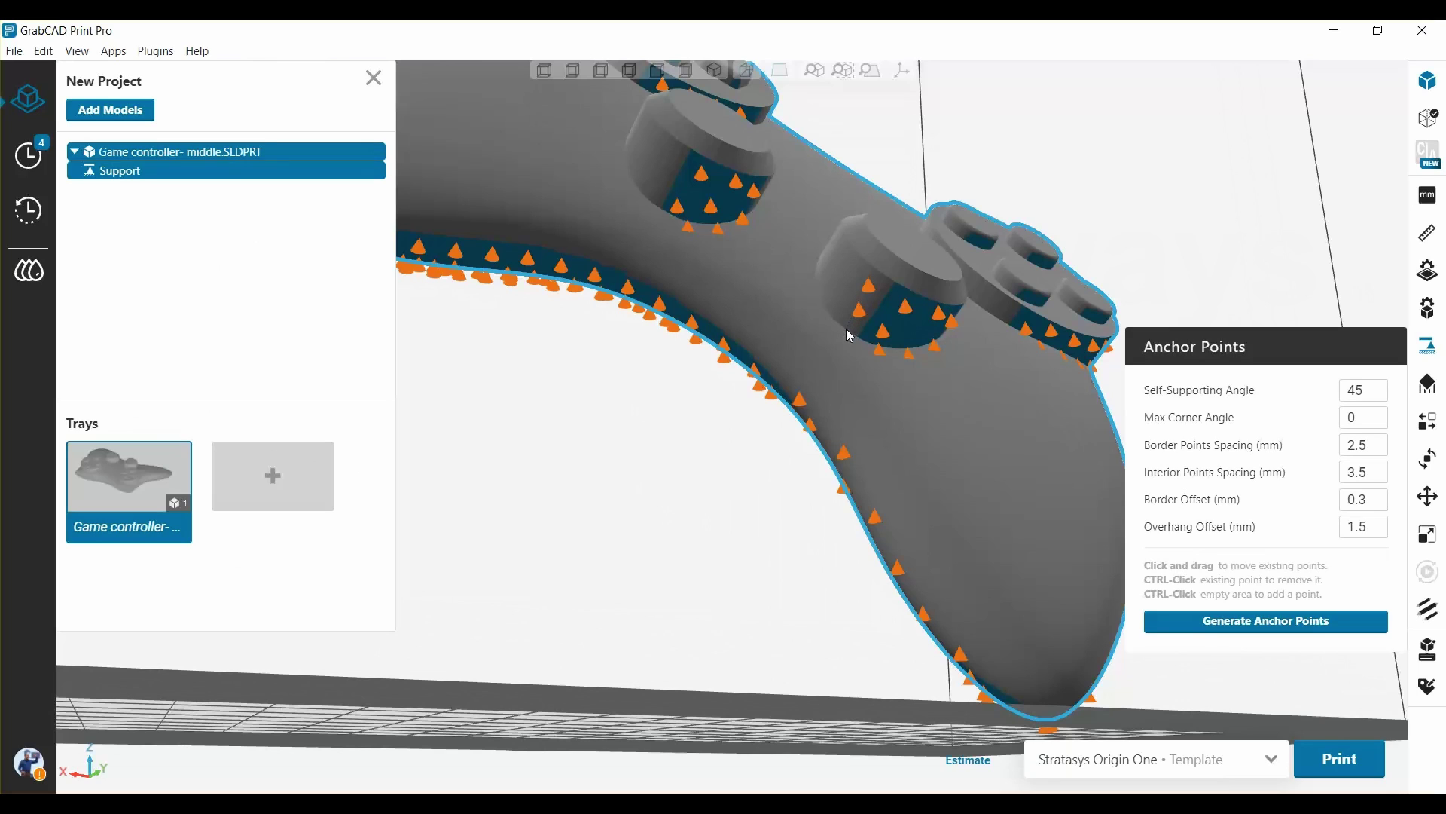
ctrl+click(846, 336)
Bring up the support generation settings and orbit the view to see more of the tray.
click(1433, 388)
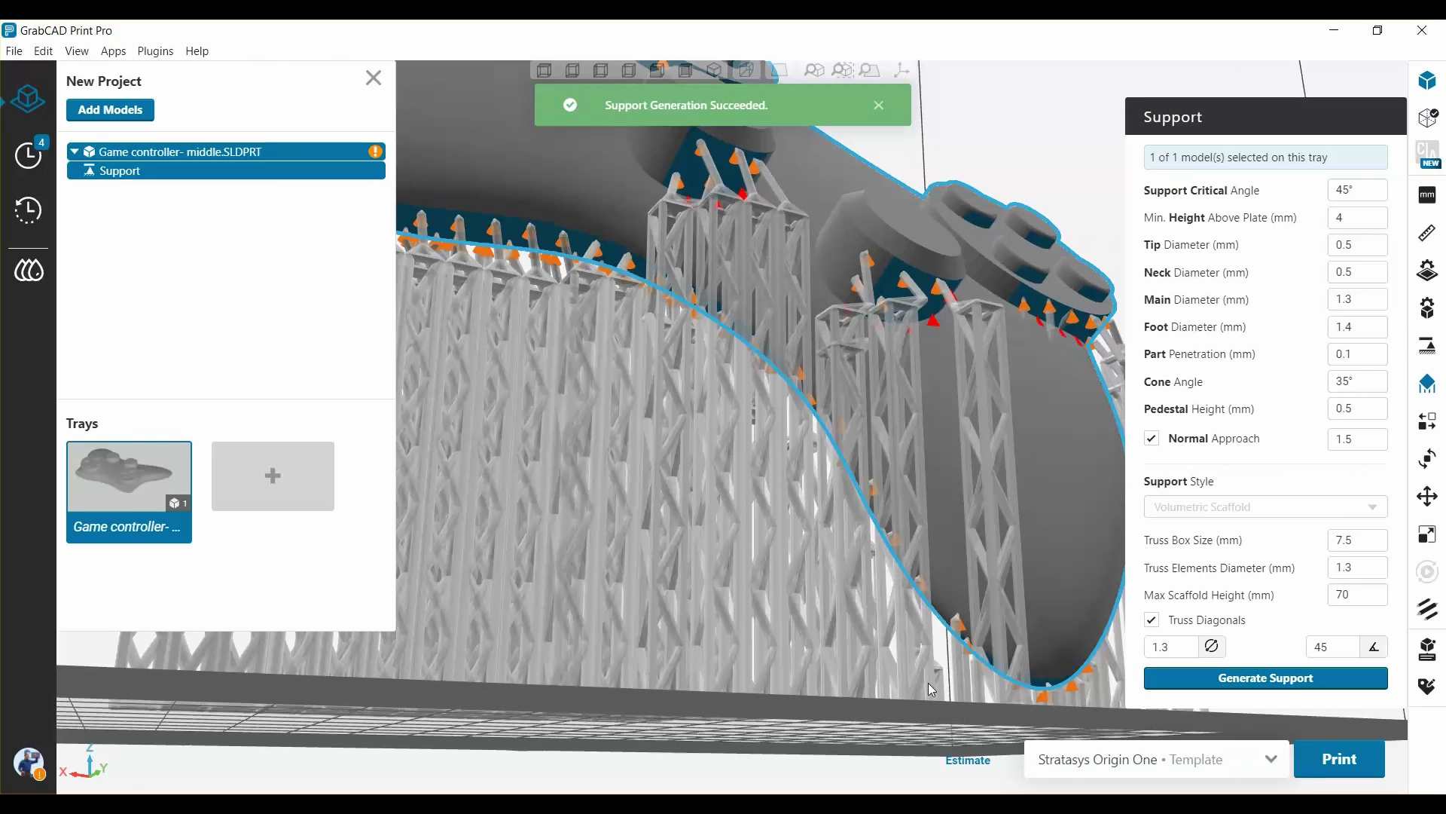
right_drag(972, 757, 842, 711)
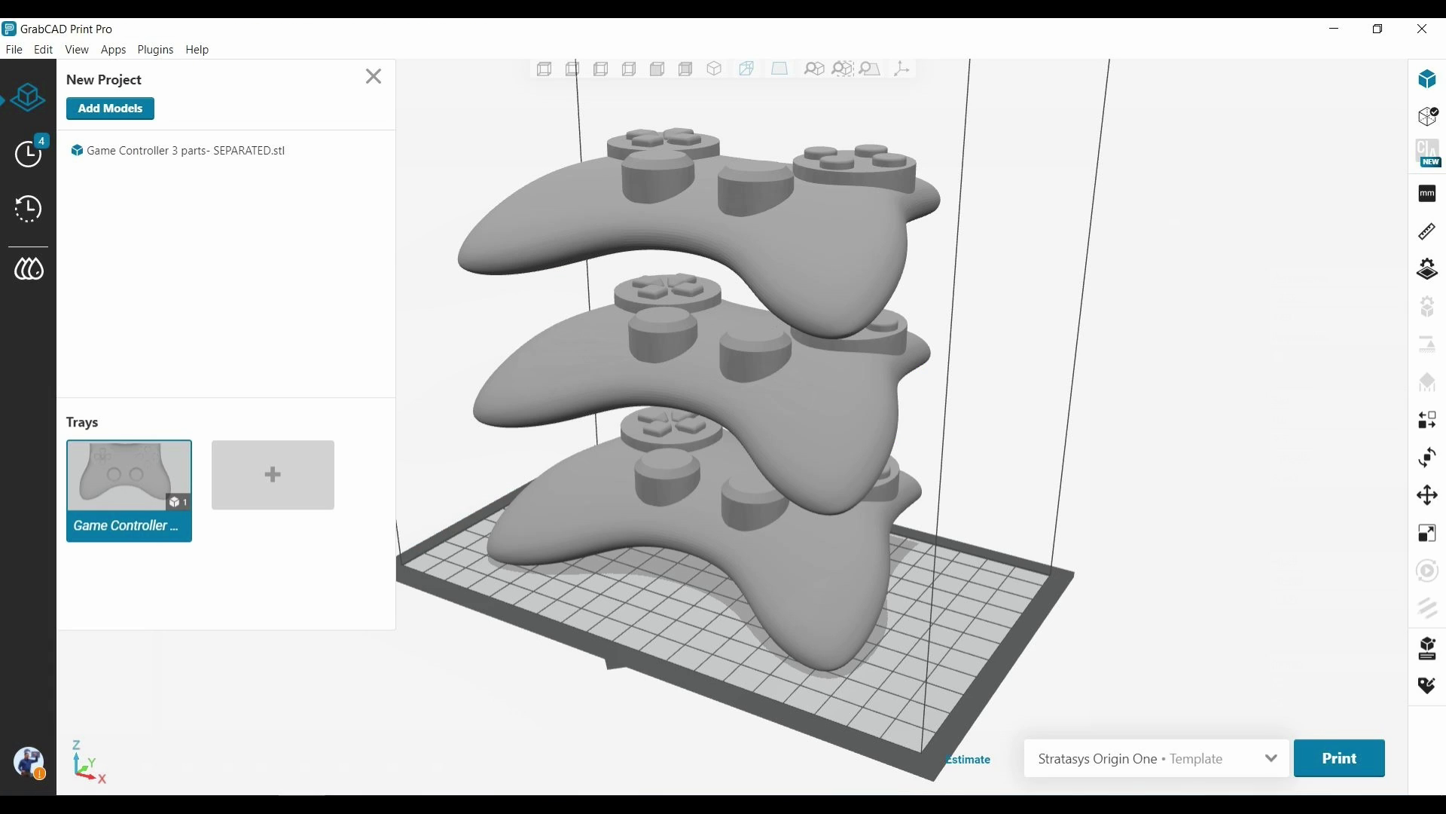
Select the stacked three-controller model and start scaffold support generation for it.
click(614, 297)
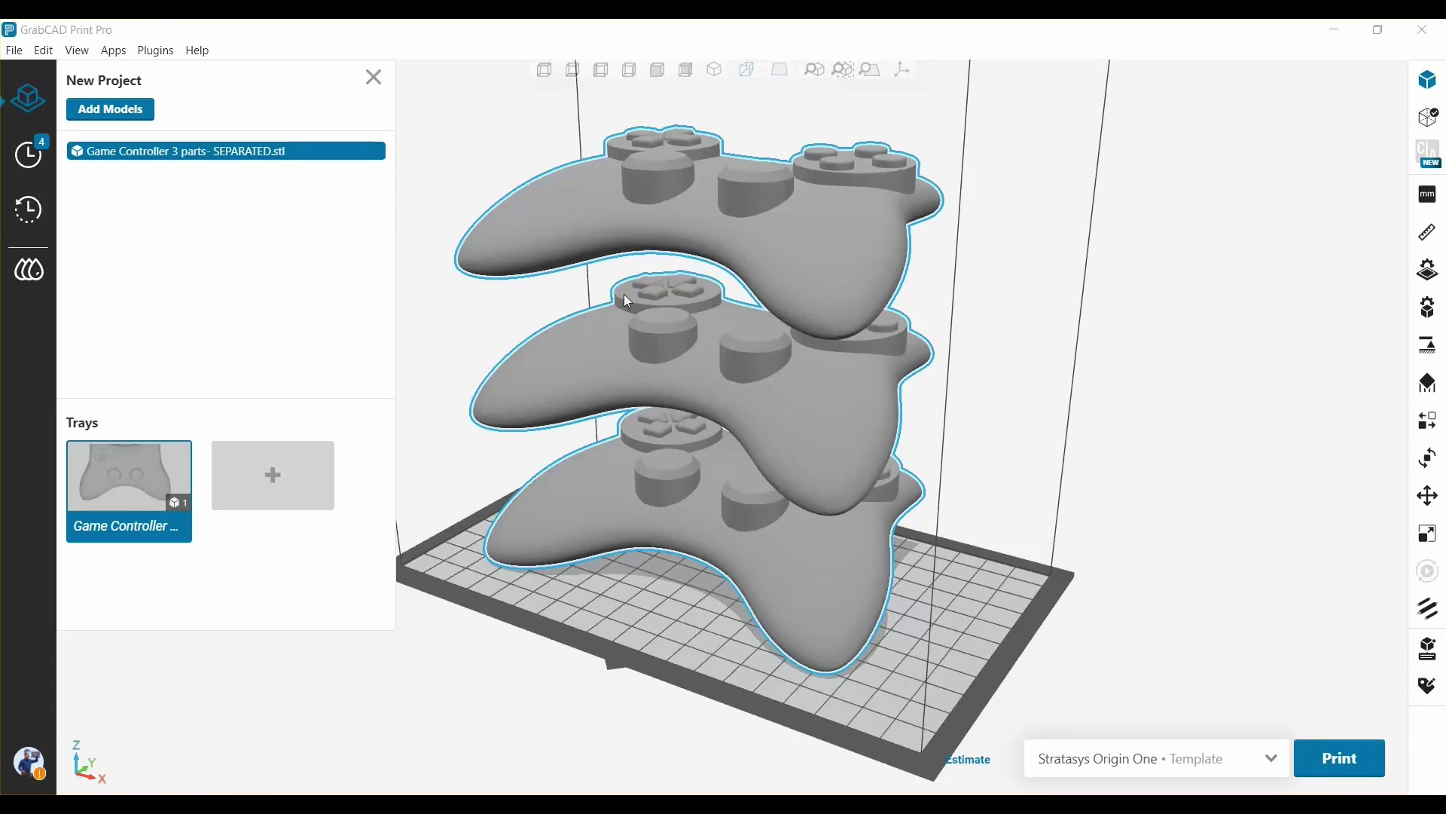
click(1429, 385)
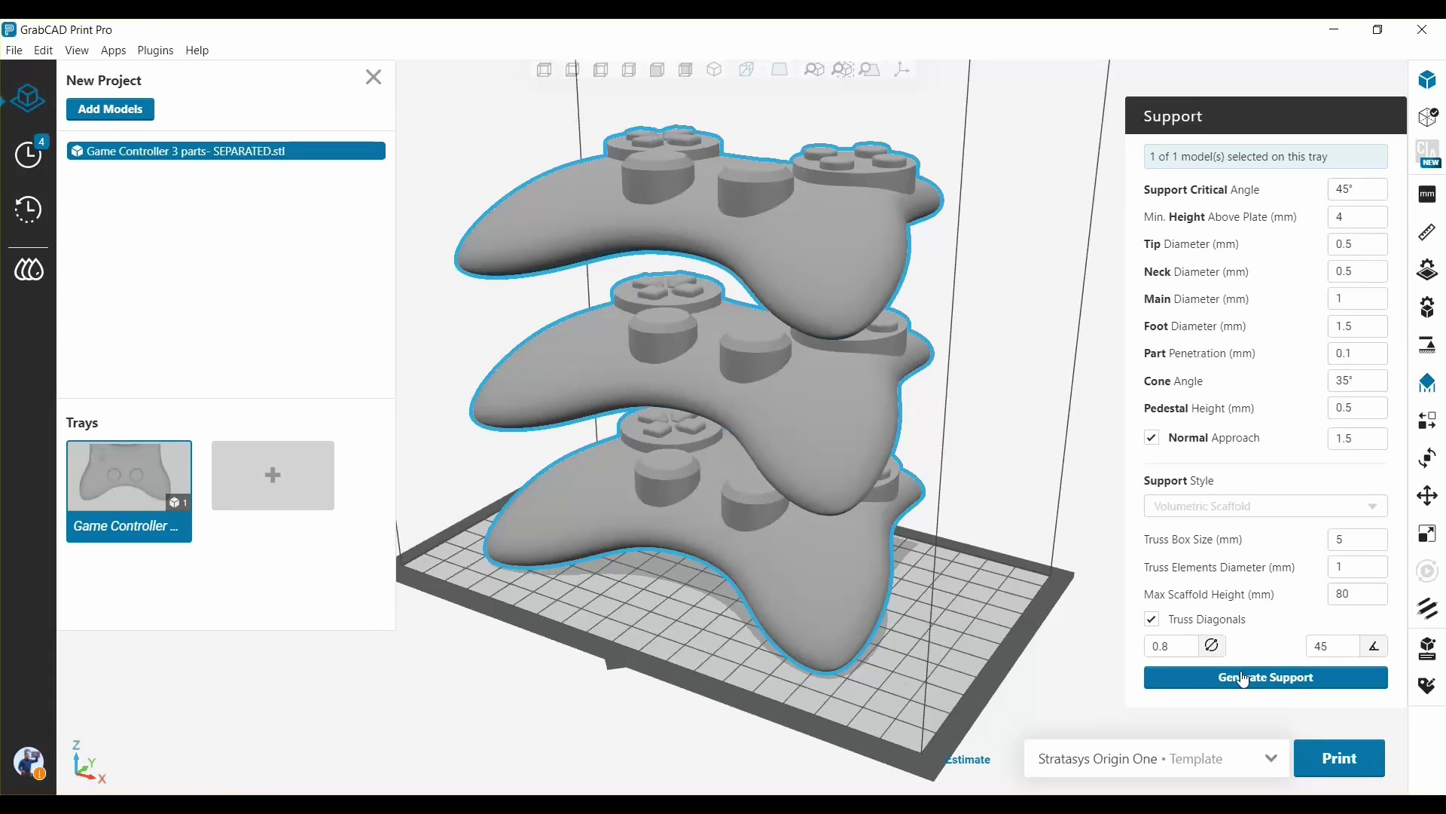
click(1244, 678)
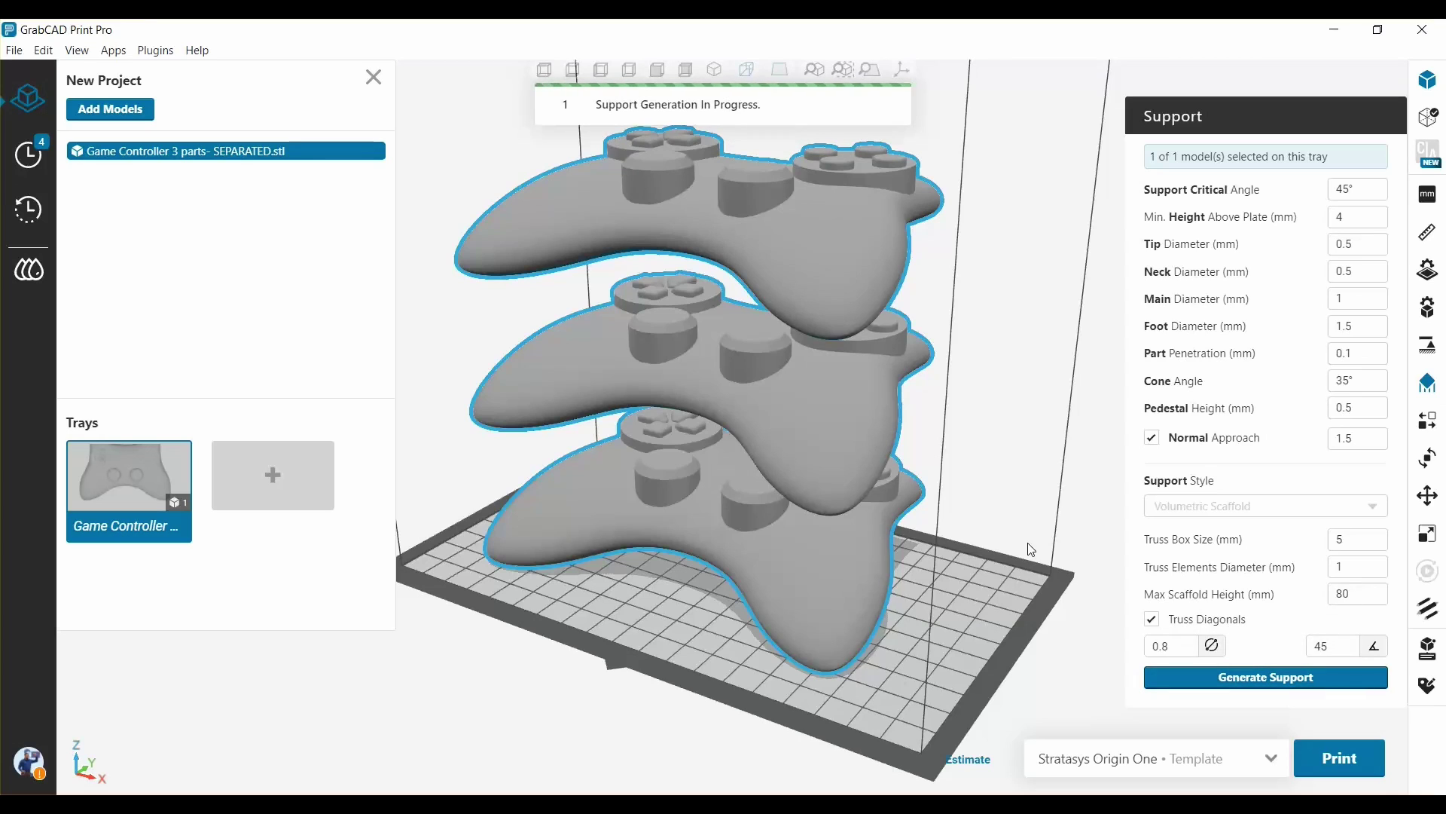